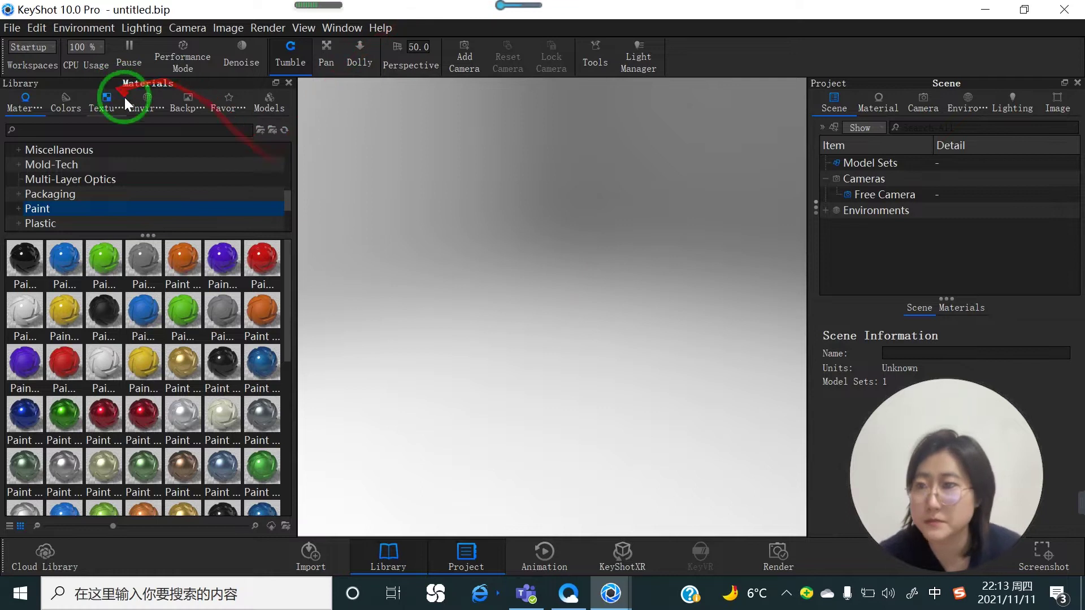
left_click(10, 30)
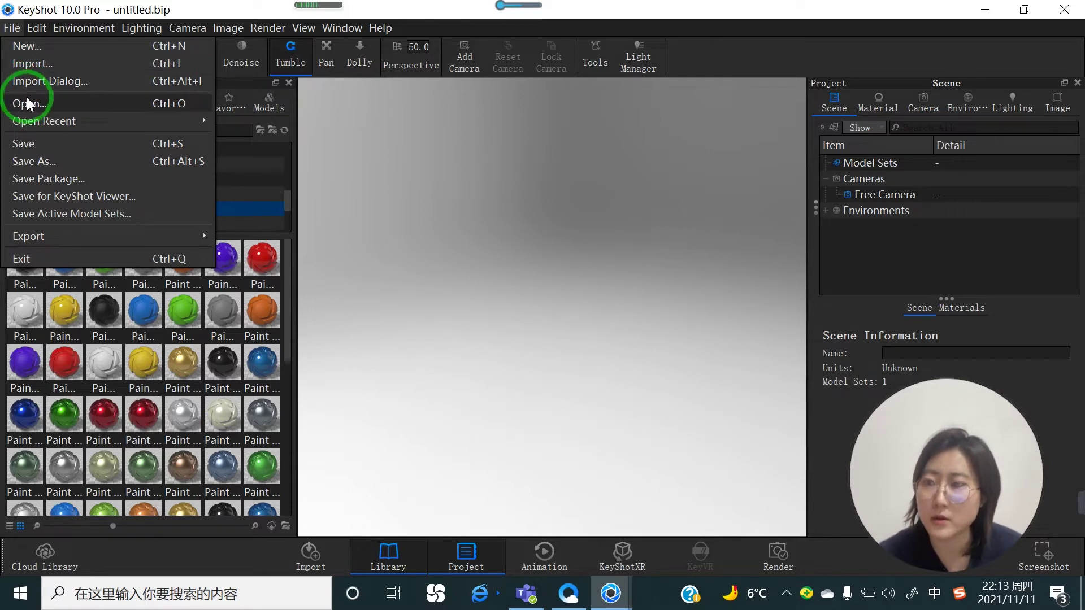
mouse_move(29, 119)
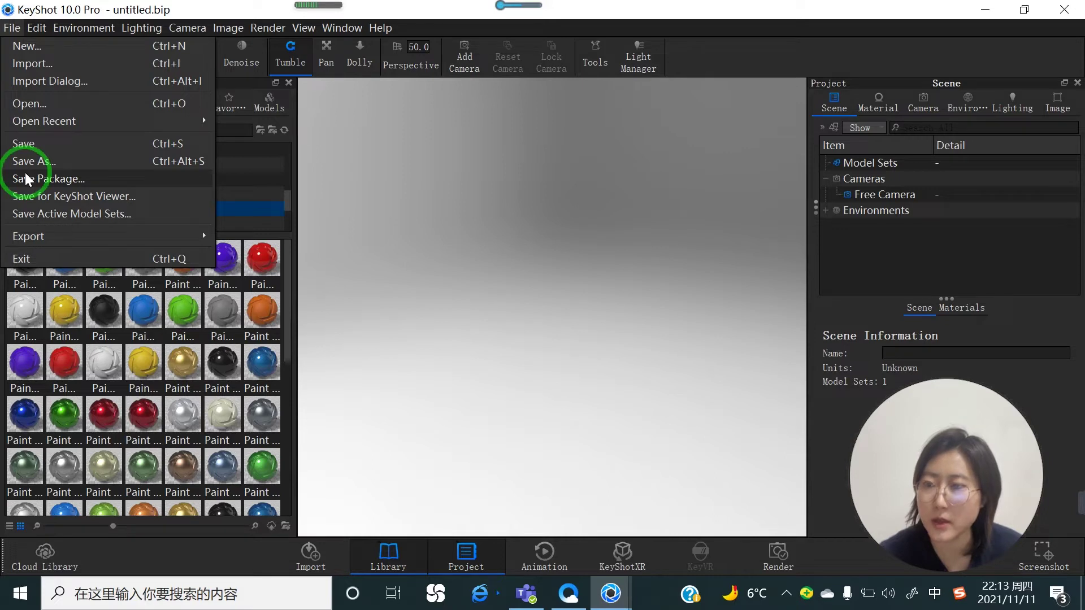
mouse_move(21, 237)
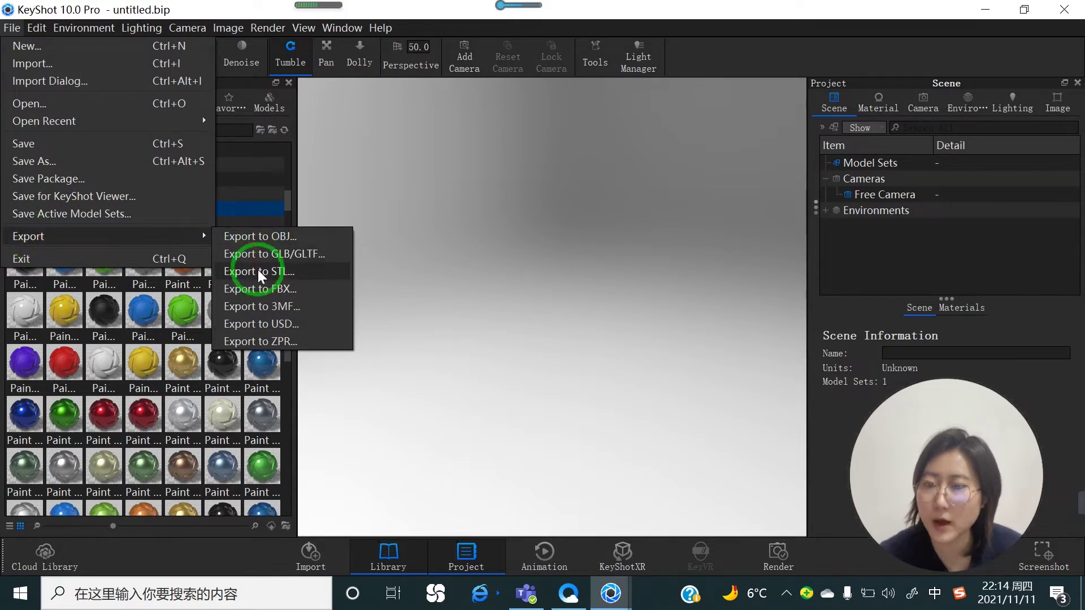
left_click(373, 206)
Add a cube to the scene and shift its transform dialog away from the model
left_click(31, 30)
left_click(59, 85)
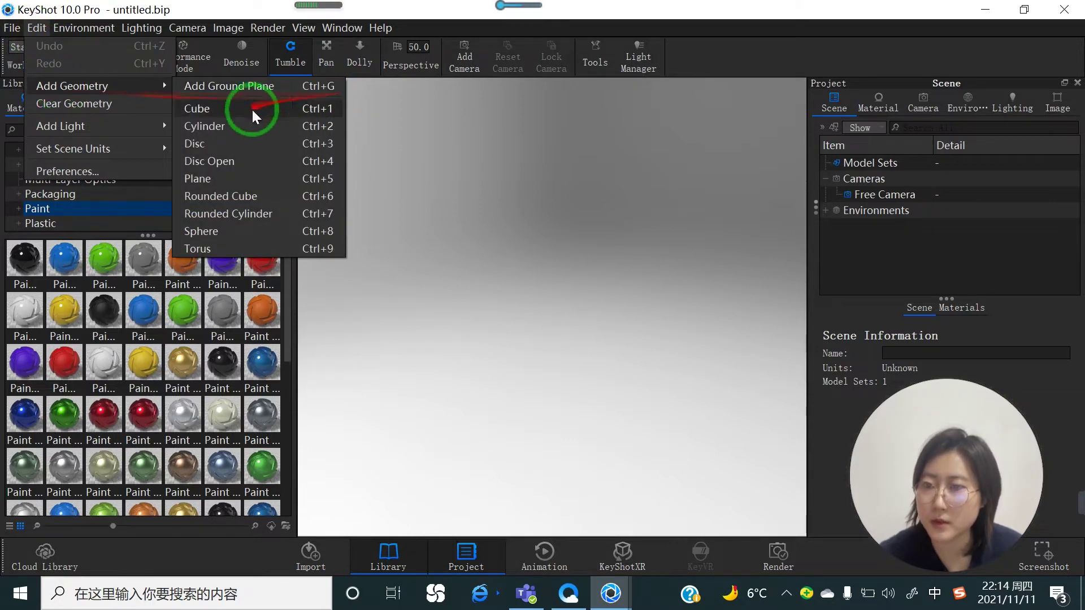
left_click(219, 109)
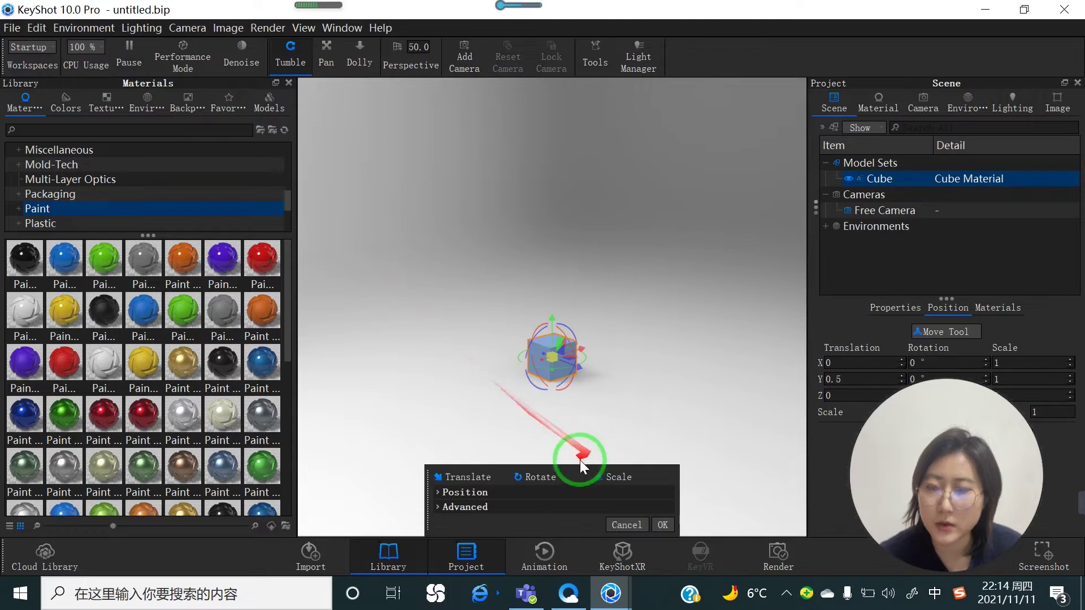
left_click_drag(565, 466, 769, 250)
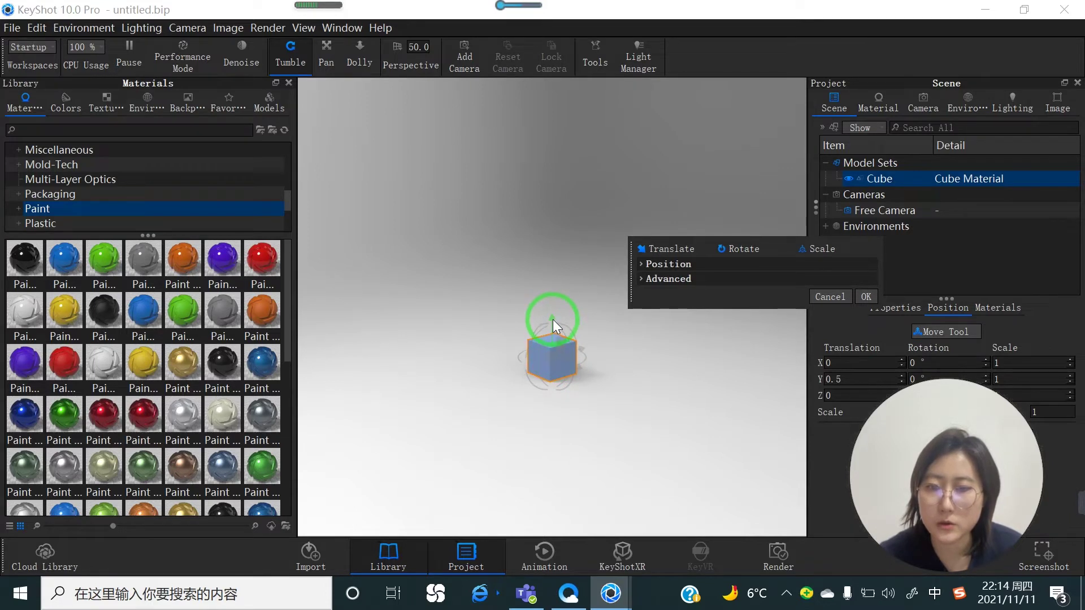
Translate the cube about 1.92 along Y, about 0.11 along Z and about 0.22 along X
left_click_drag(553, 318, 555, 251)
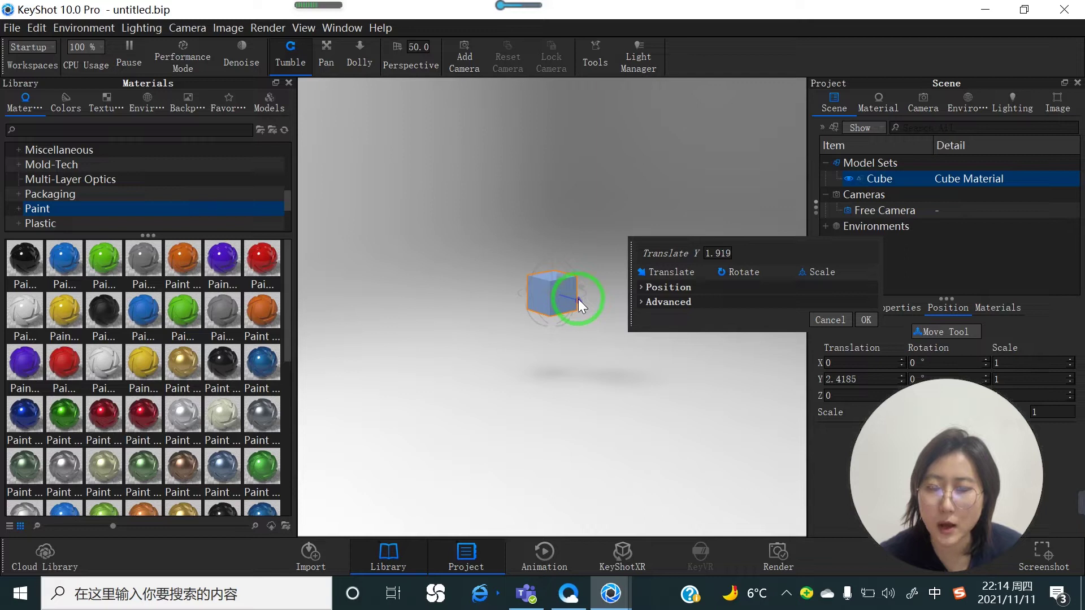
mouse_move(578, 299)
left_mouse_down()
mouse_move(622, 334)
mouse_move(581, 304)
left_mouse_up()
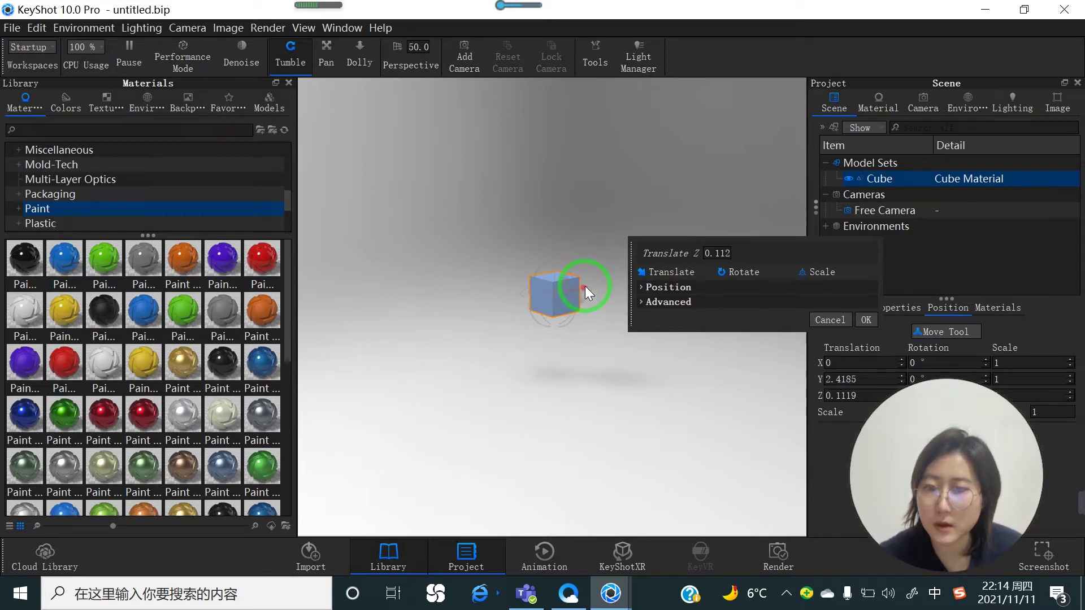
left_click_drag(586, 285, 573, 340)
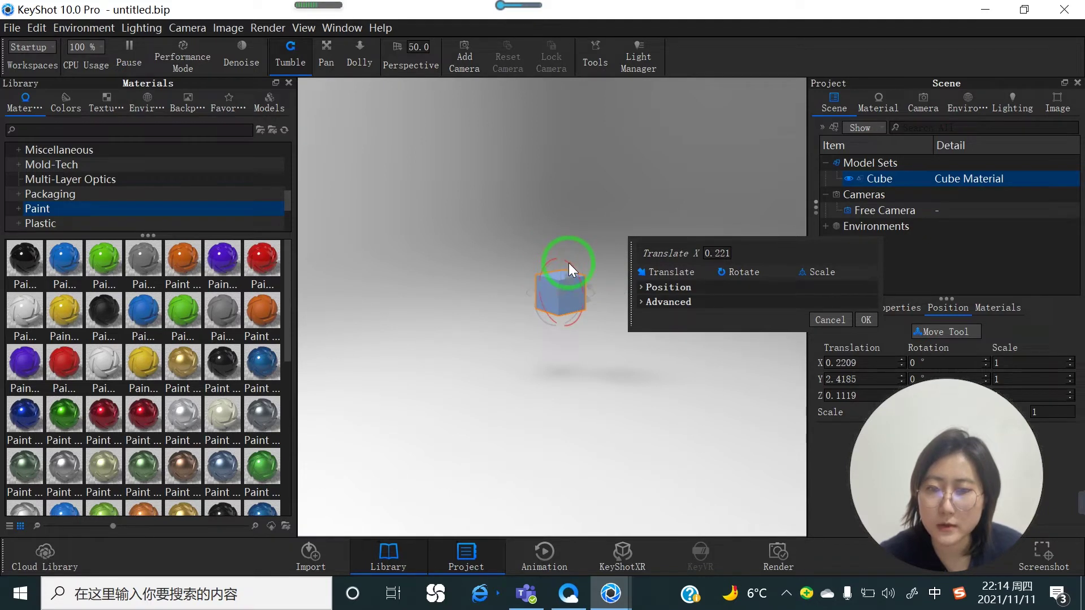
Rotate the cube about 28.7° around Z and scale it uniformly by about 1.29
left_click_drag(569, 263, 565, 293)
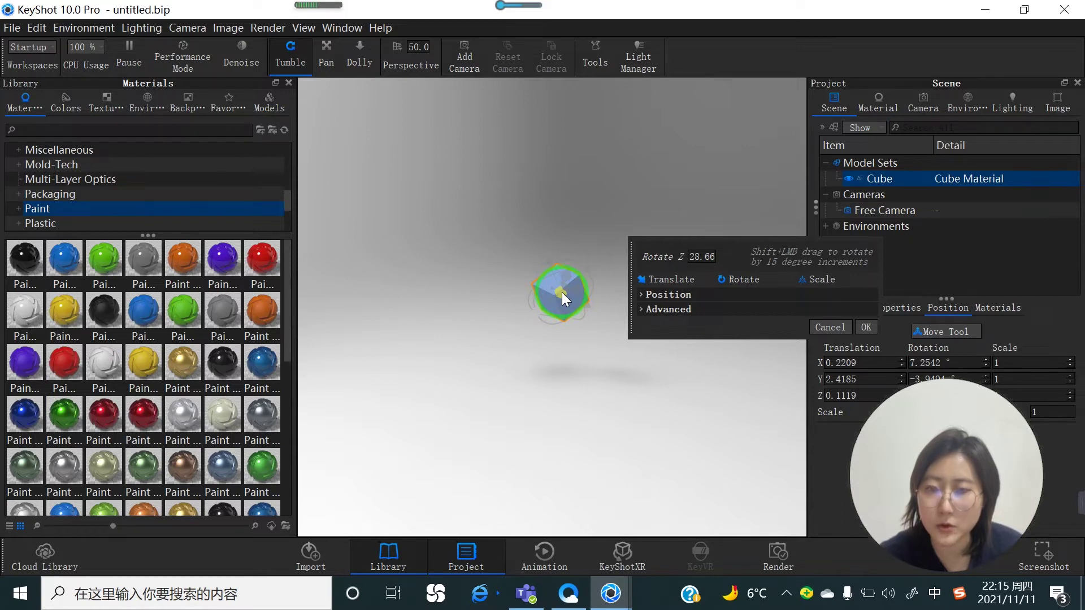
left_click_drag(562, 292, 587, 304)
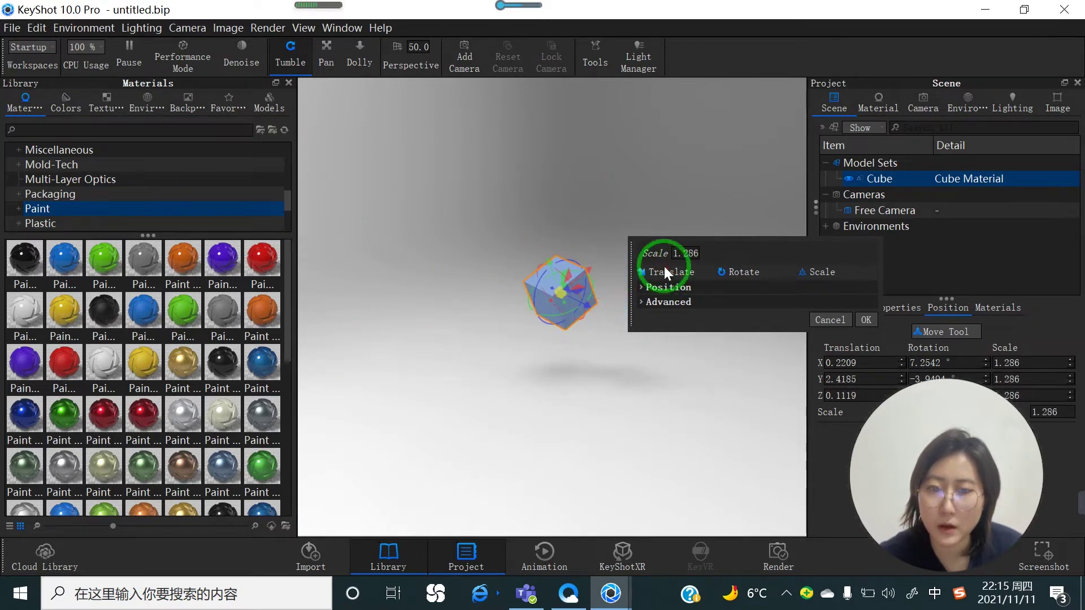
left_click(699, 252)
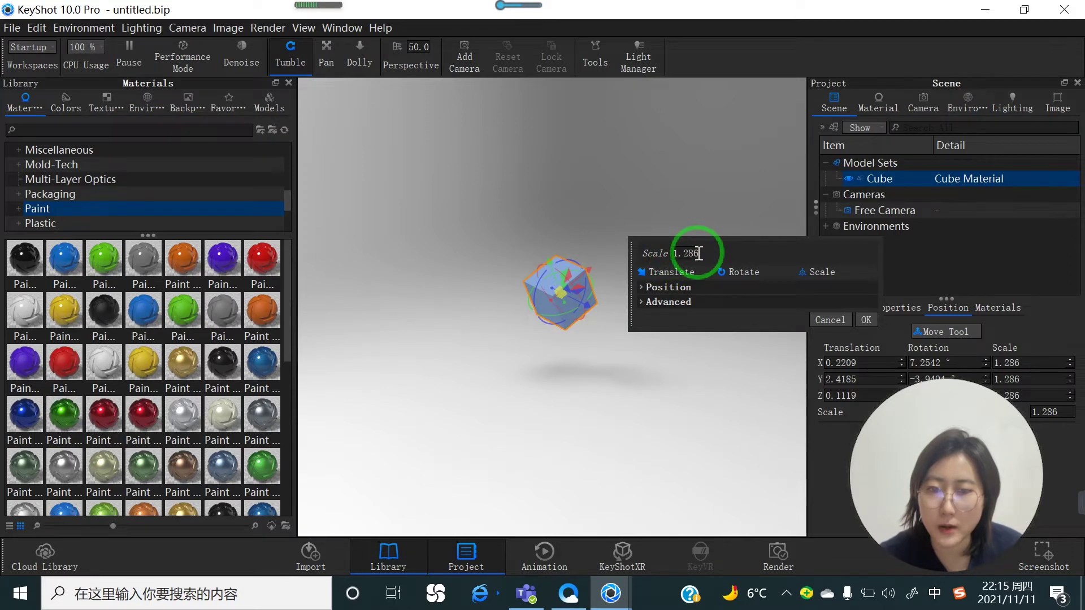
left_click(564, 270)
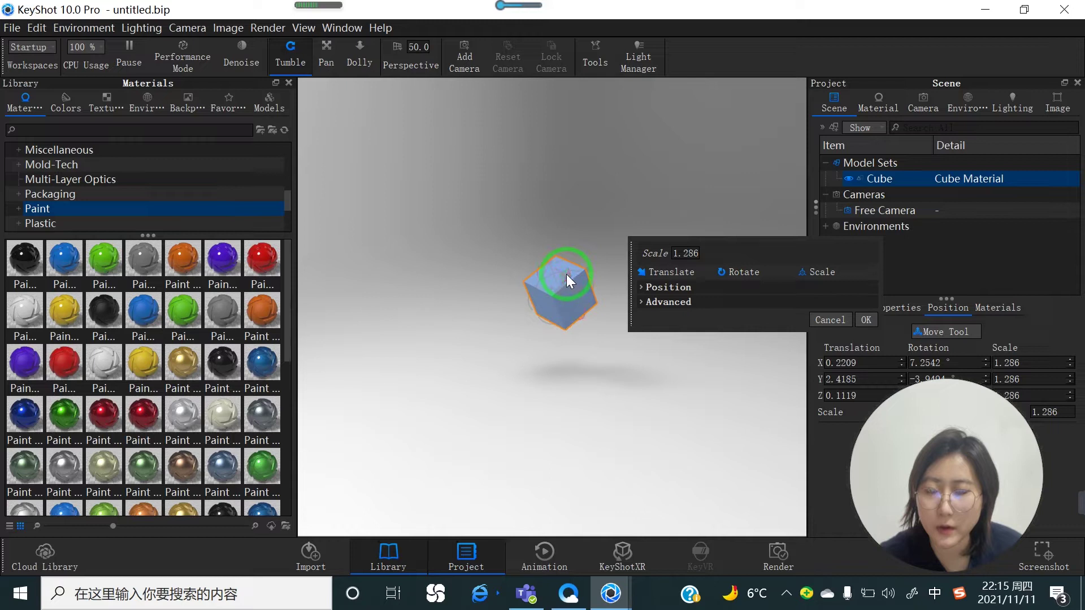
Move the cube freely to about X -0.45, Y 3.42, Z 0.26 and stretch it along X by about 1.45
mouse_move(566, 274)
left_mouse_down()
mouse_move(555, 213)
mouse_move(440, 190)
mouse_move(495, 362)
mouse_move(614, 348)
mouse_move(582, 214)
mouse_move(492, 259)
mouse_move(553, 325)
mouse_move(567, 211)
mouse_move(486, 224)
mouse_move(489, 265)
mouse_move(551, 256)
mouse_move(553, 241)
mouse_move(556, 257)
left_mouse_up()
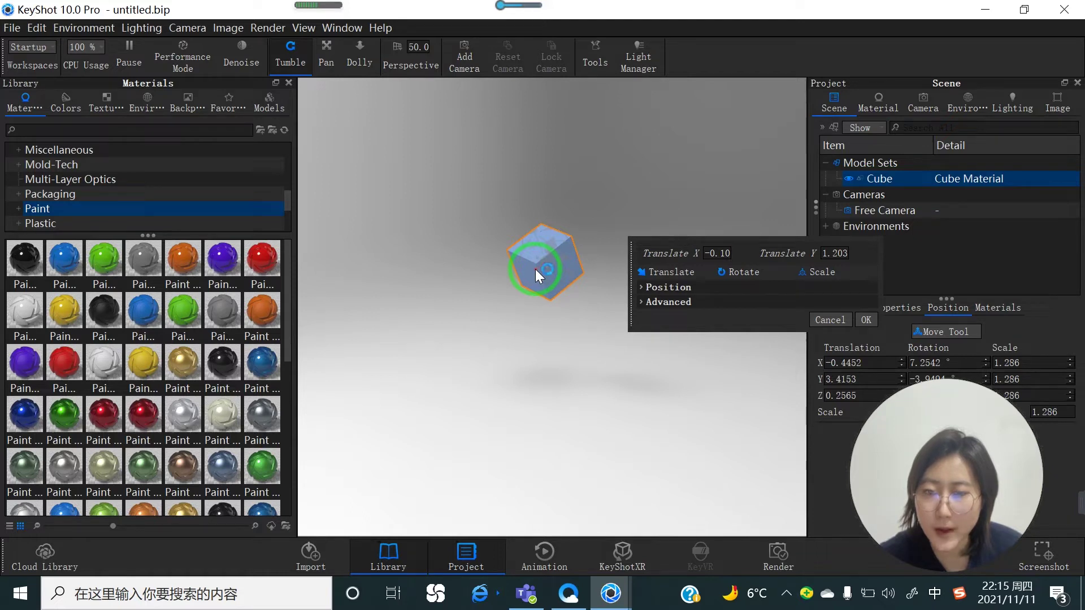
left_click(535, 269)
mouse_move(535, 269)
left_mouse_down()
mouse_move(470, 331)
mouse_move(530, 267)
left_mouse_up()
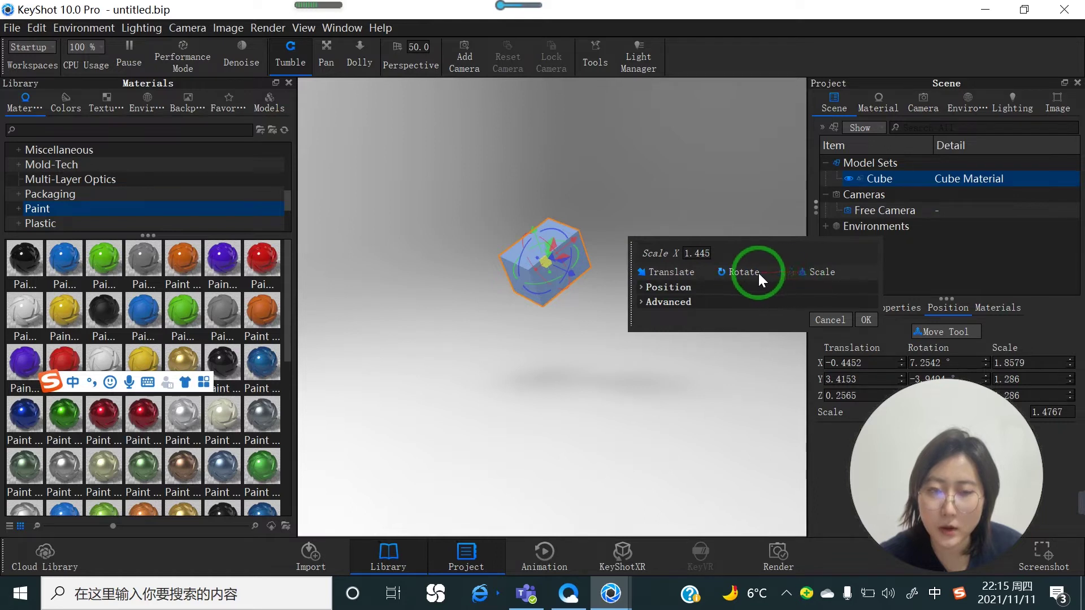
Hide the rotation handles on the cube, keeping the translate and scale handles shown
left_click(720, 272)
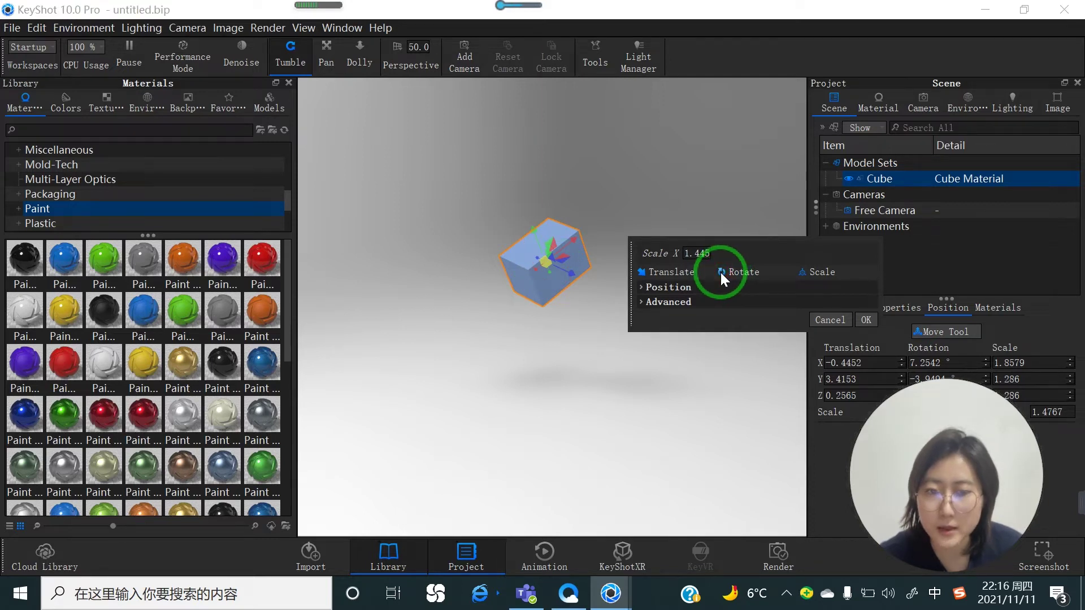
left_click(736, 343)
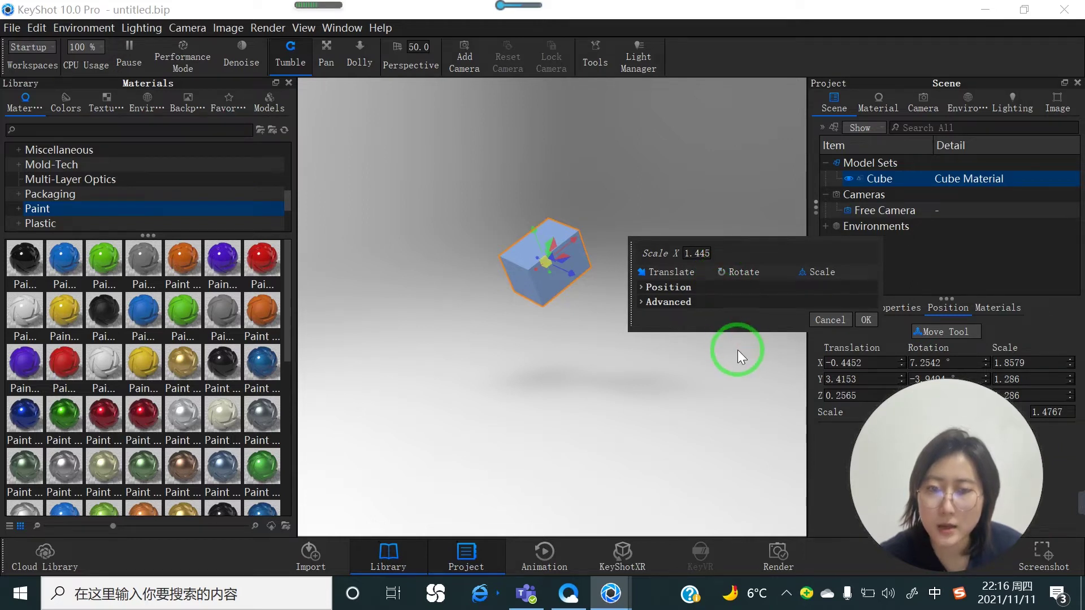
left_click(536, 253)
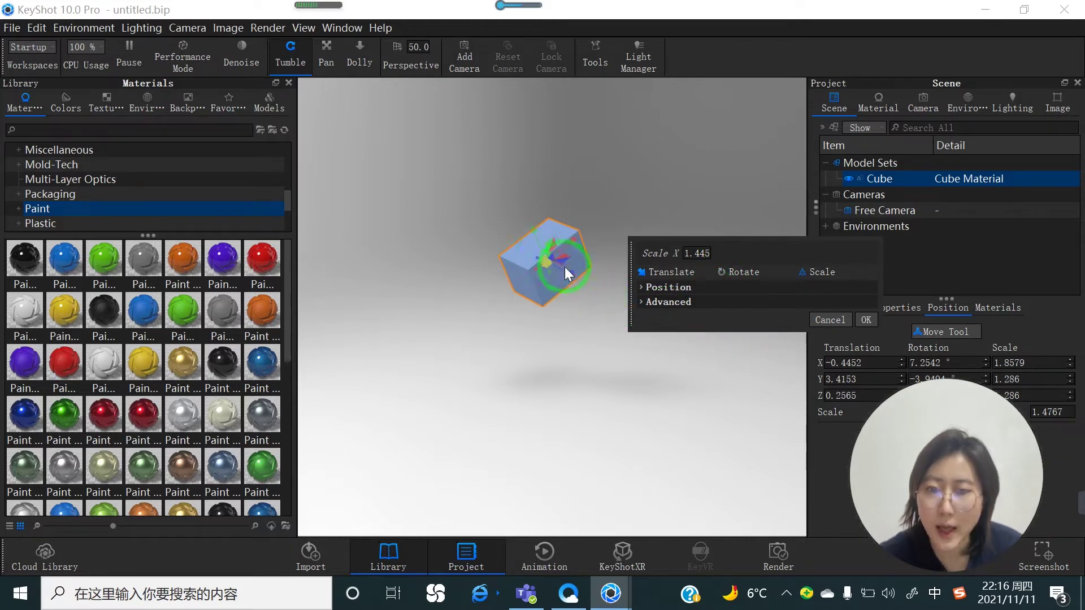
left_click(643, 272)
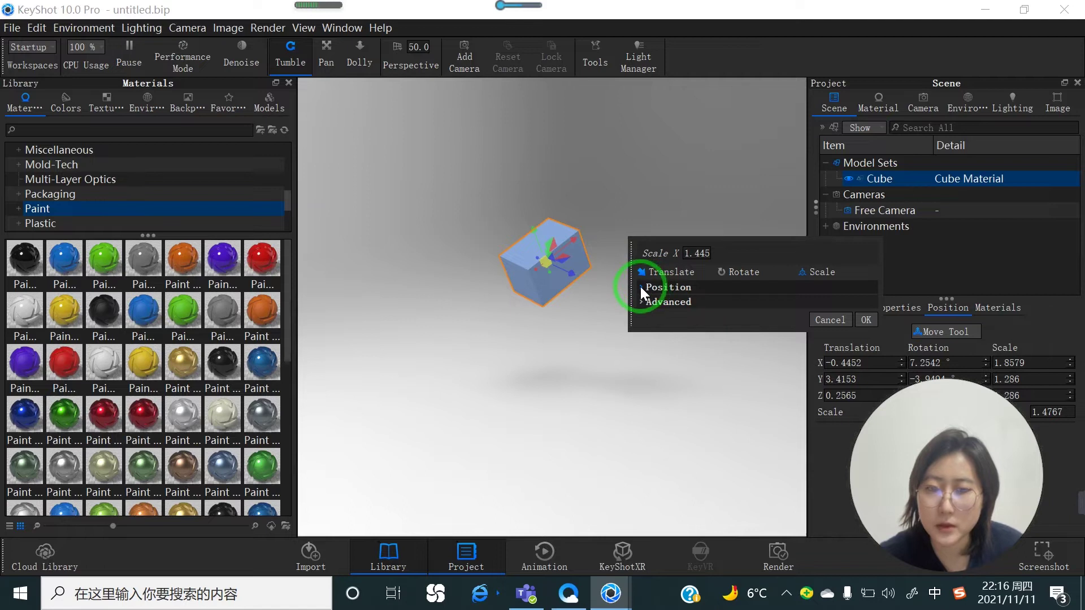
Set the cube's X rotation to 60° and its X scale to 3
left_click(640, 287)
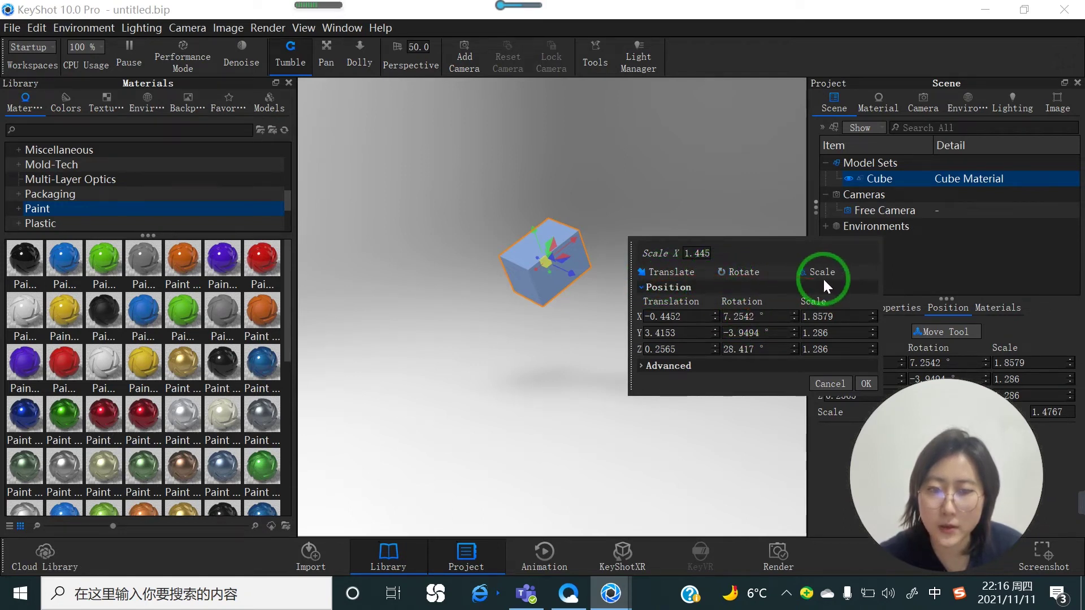
left_click(752, 317)
left_click(671, 315)
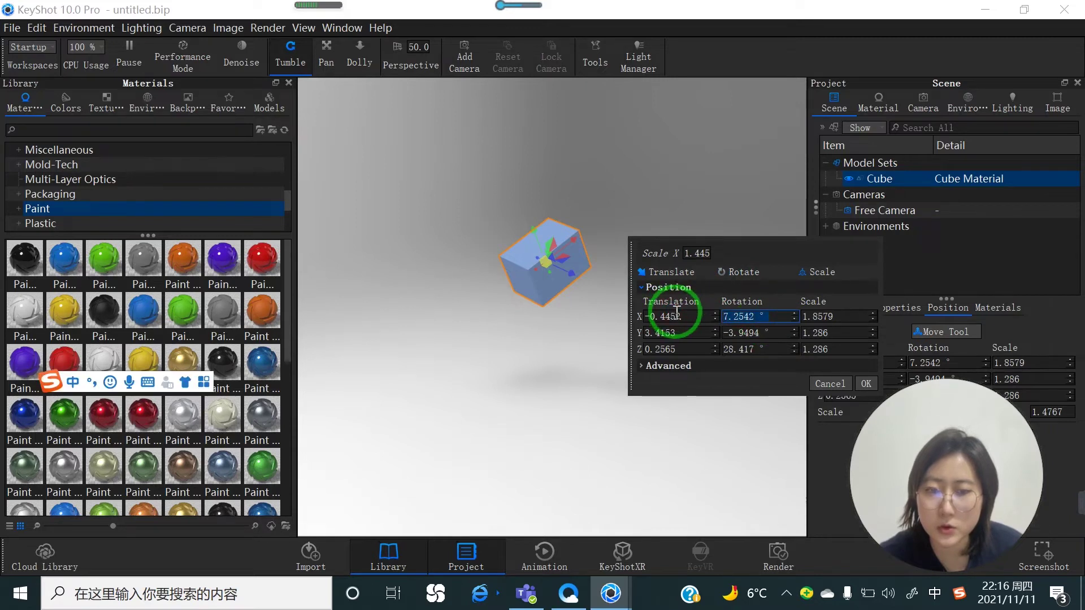
type("60")
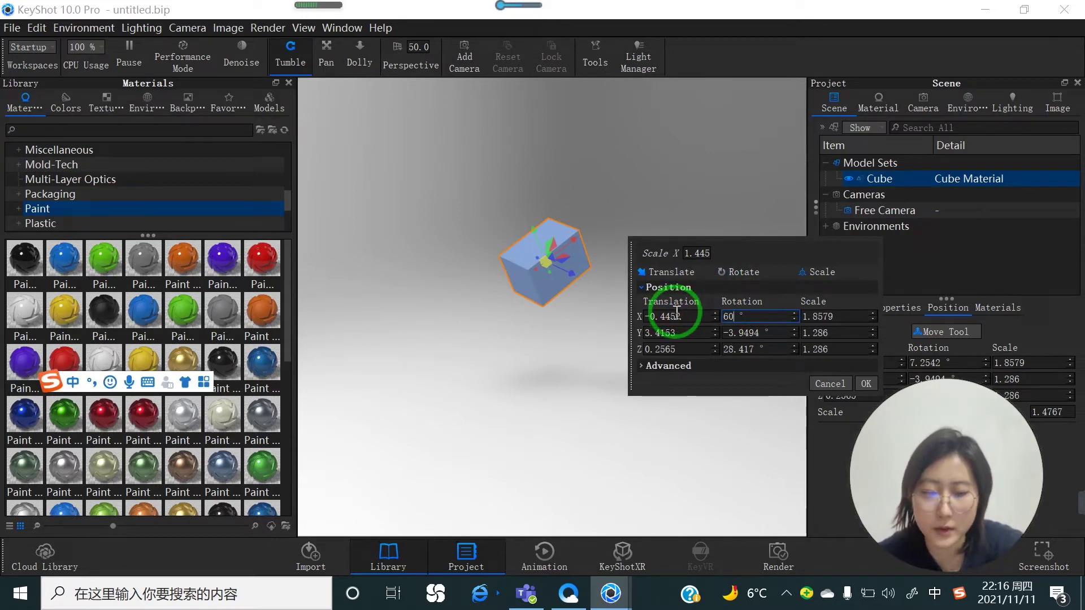
key("Return")
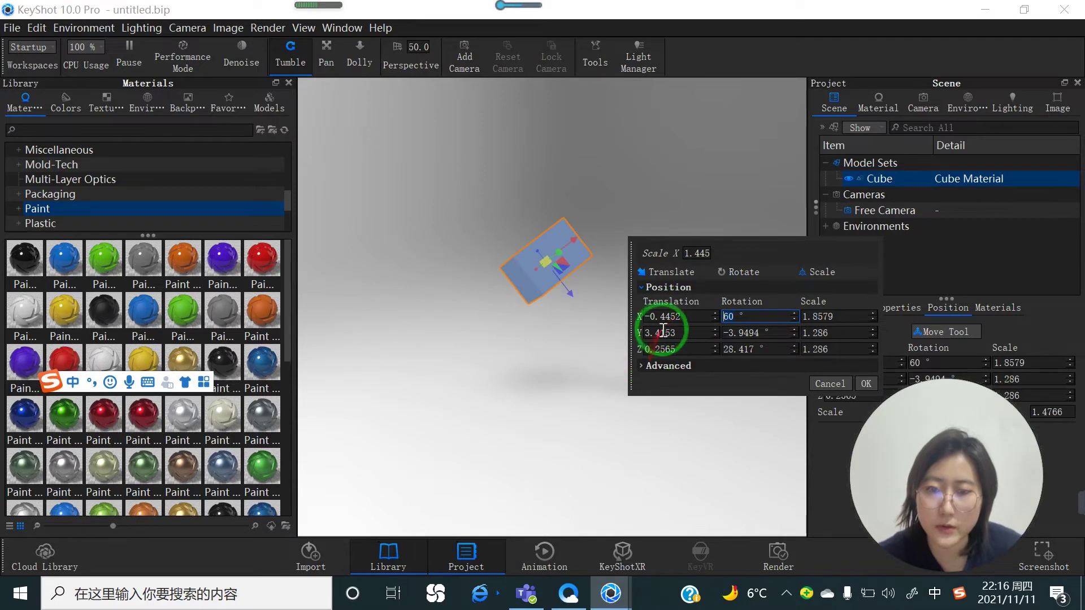
double_click(826, 316)
type("3")
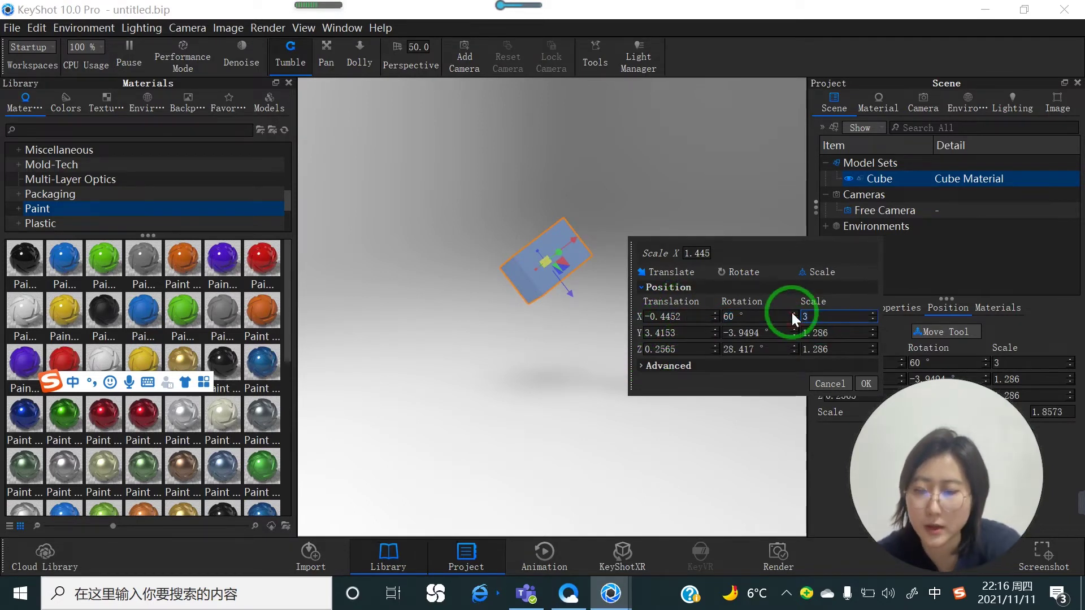
key("Return")
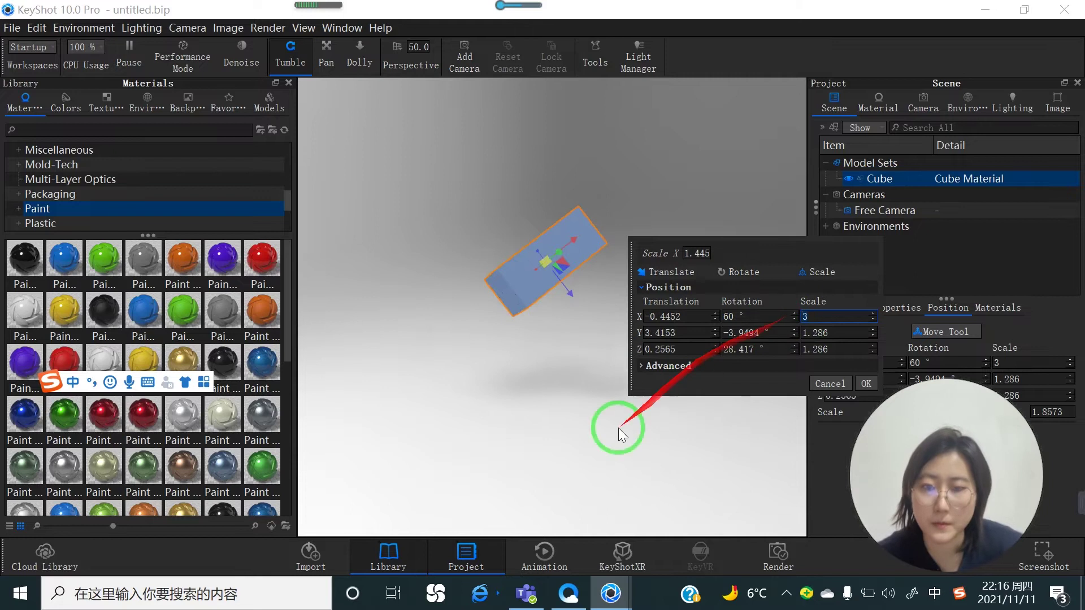
Snap the cube to the ground and accept the transform
left_click(642, 365)
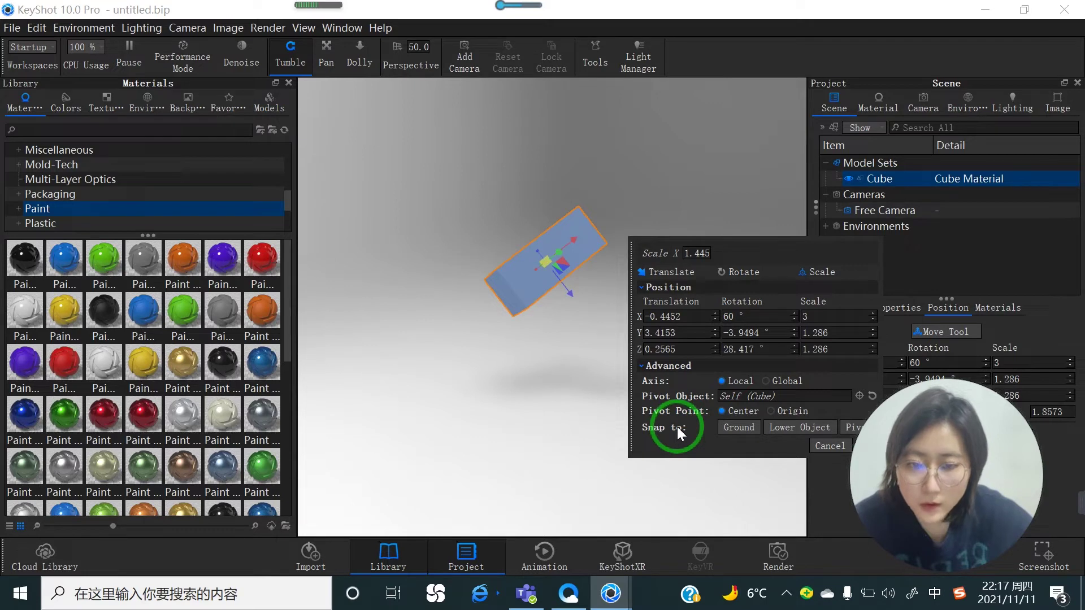
left_click(744, 428)
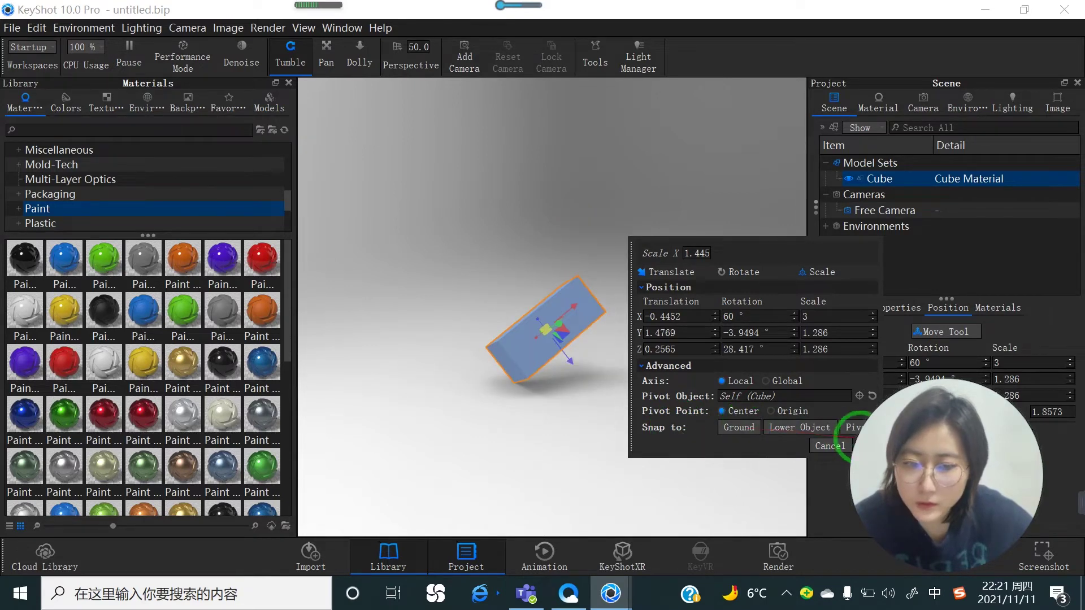
left_click(862, 446)
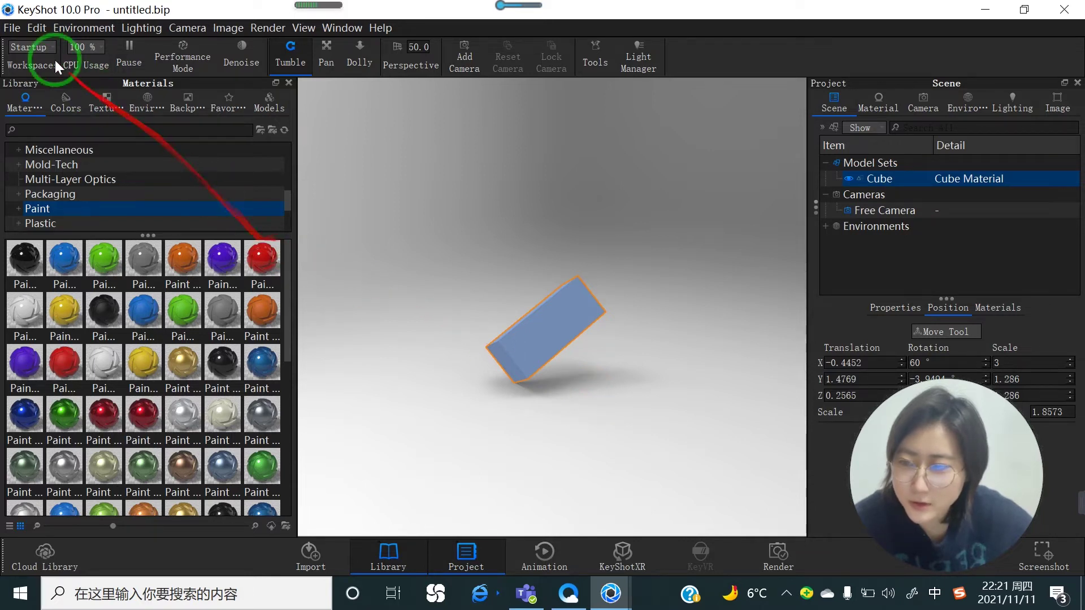
Add a ground plane to the scene
left_click(37, 28)
mouse_move(85, 86)
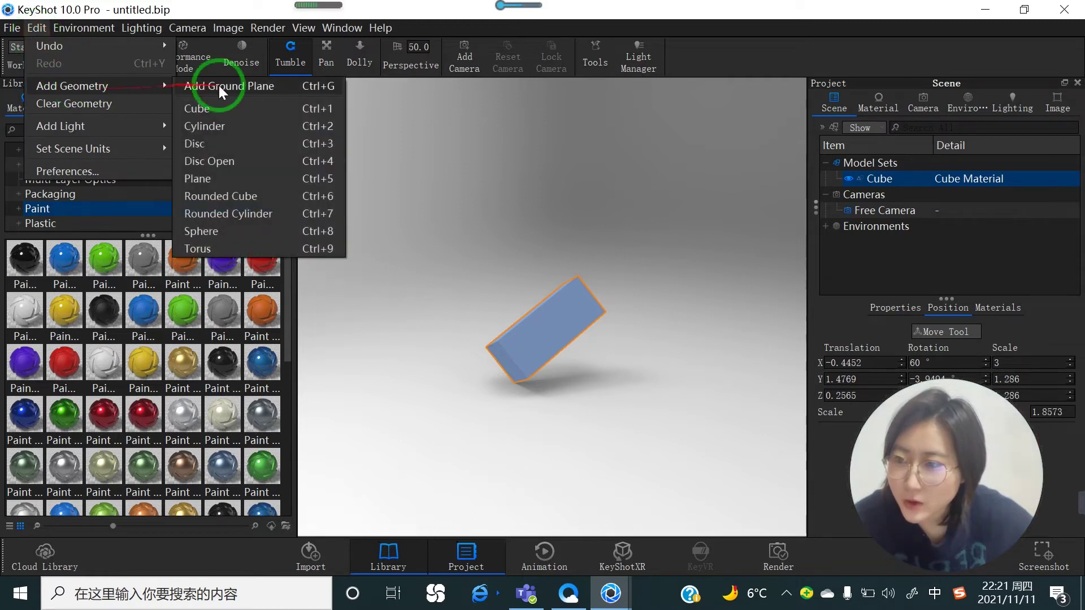
left_click(219, 86)
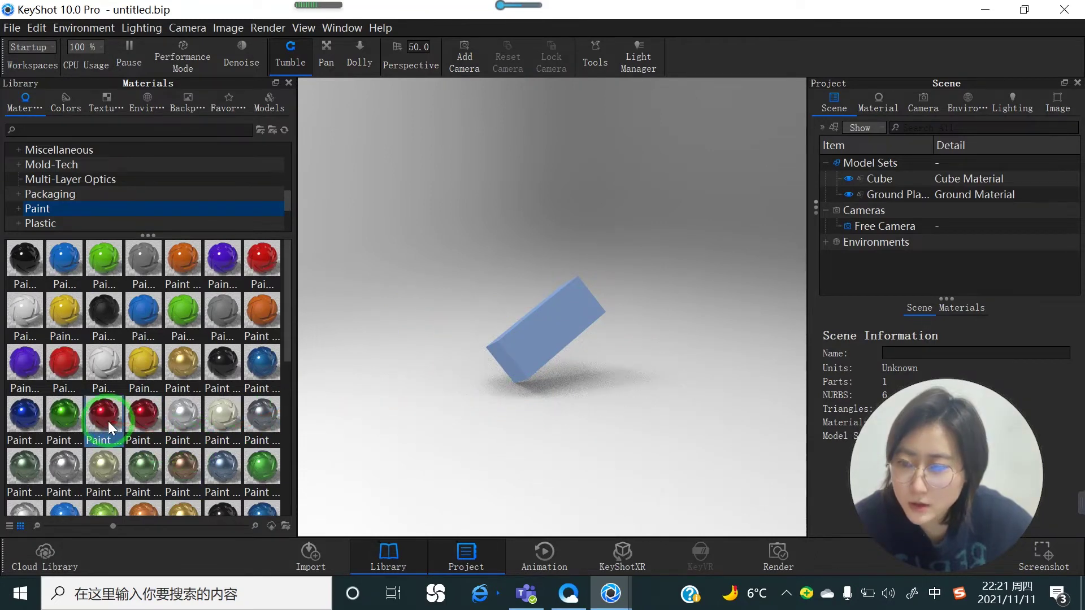
Apply the Paint Metallic Cool Grey #1 material to the ground plane
mouse_move(107, 421)
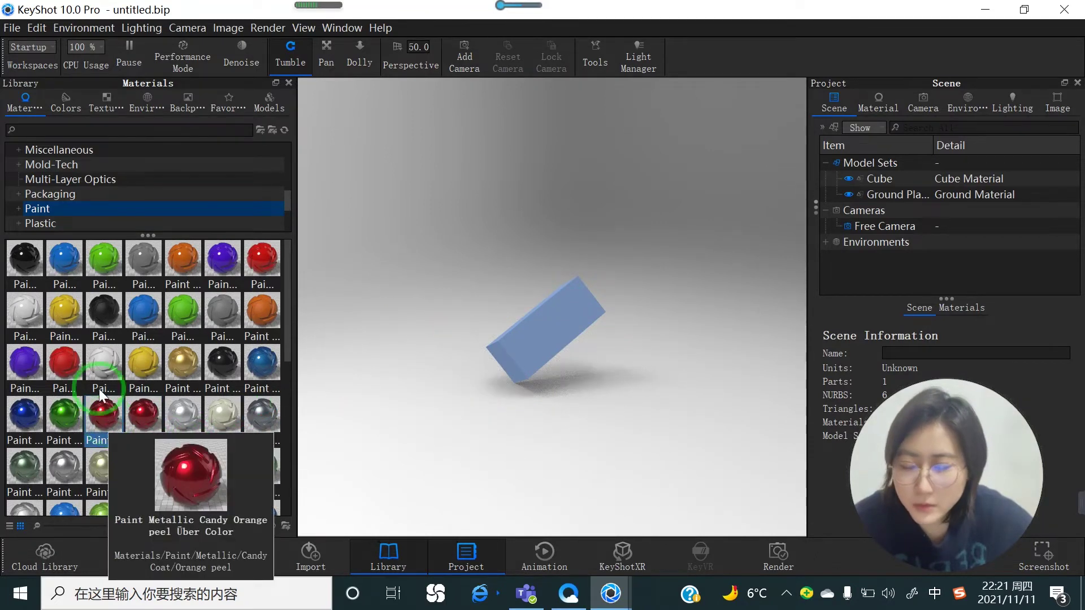
left_click(117, 419)
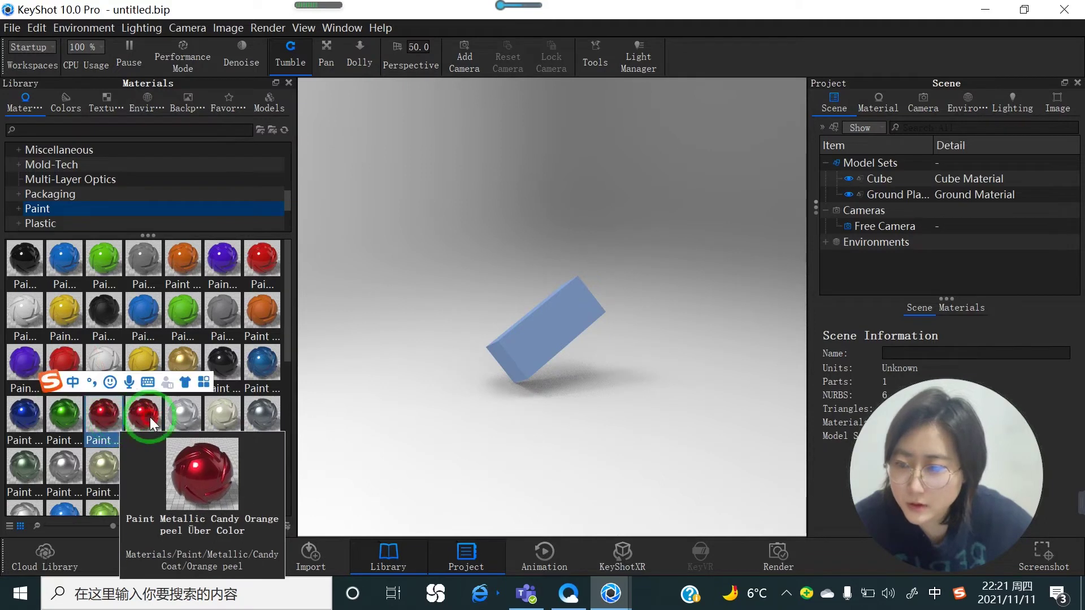
mouse_move(194, 423)
left_mouse_down()
mouse_move(544, 422)
mouse_move(541, 377)
left_mouse_up()
Replace the ground plane's material with Aluminum Brushed 90° from the Metal category of the material library
left_click(51, 214)
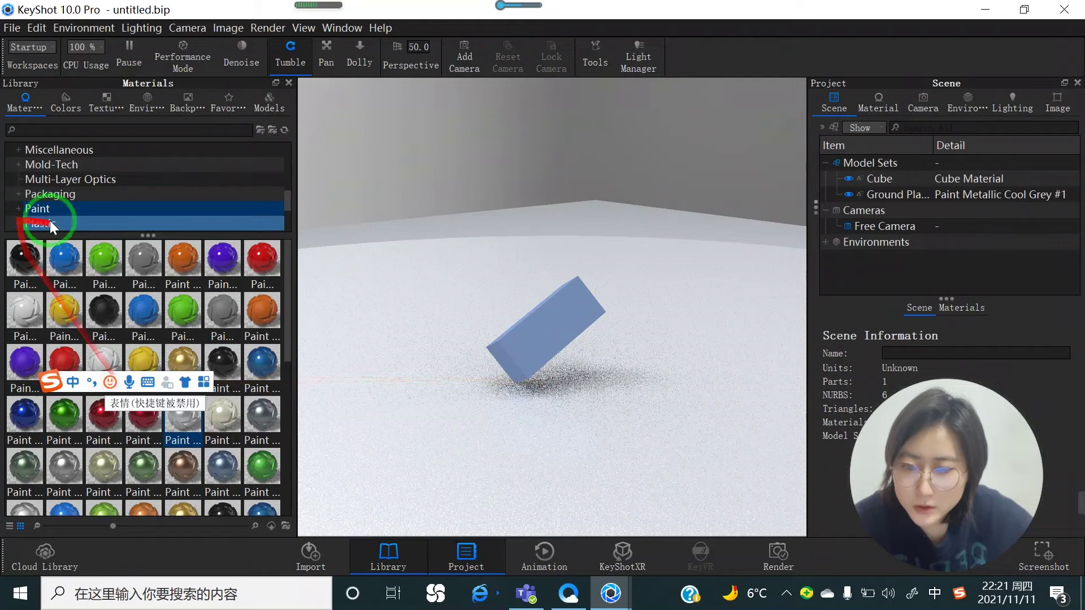
scroll(50, 214, "down", 3)
left_click(57, 209)
scroll(59, 206, "up", 1)
scroll(60, 194, "down", 1)
scroll(63, 208, "up", 1)
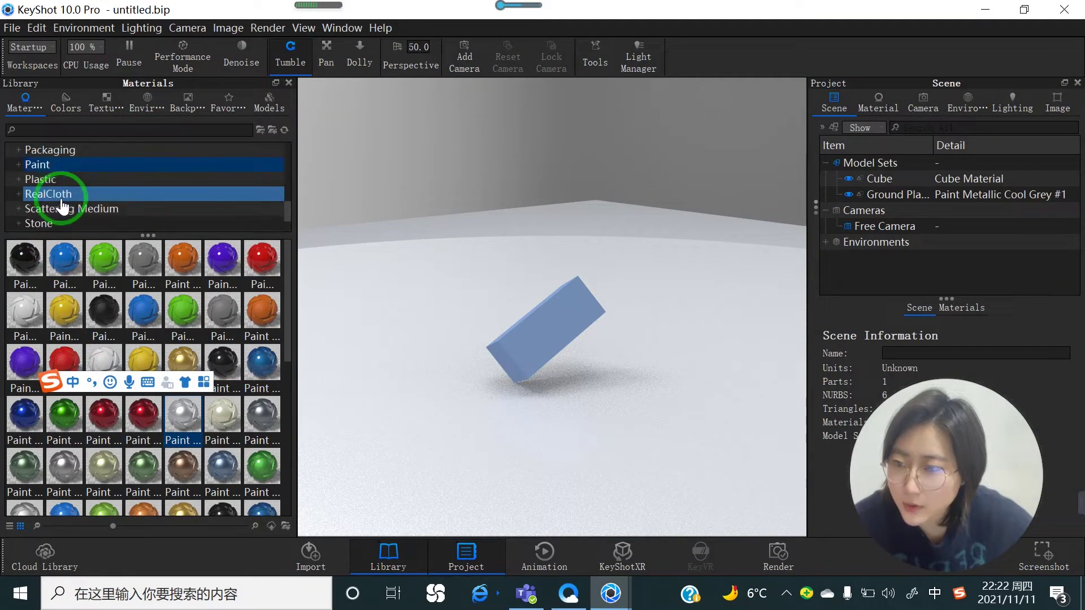
scroll(63, 208, "up", 1)
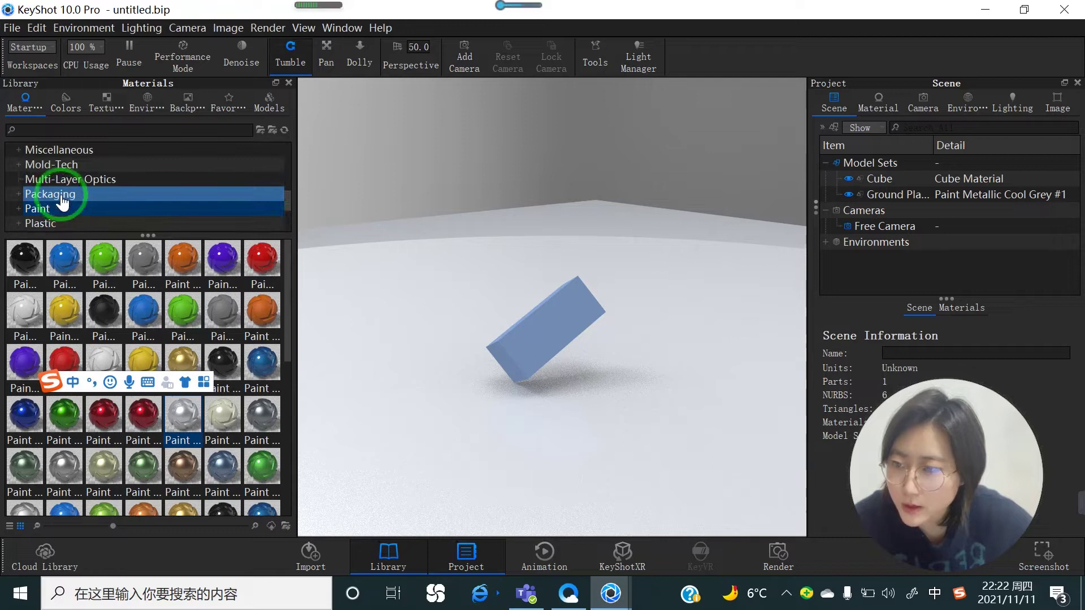
scroll(61, 203, "up", 1)
left_click(60, 178)
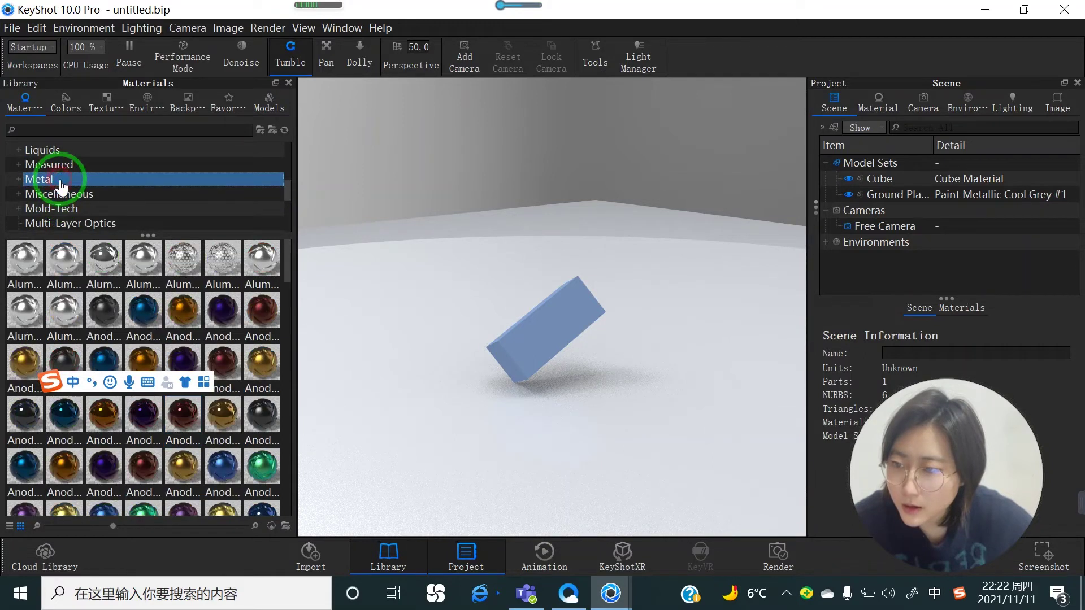
left_click(99, 279)
mouse_move(70, 267)
left_mouse_down()
mouse_move(549, 435)
mouse_move(586, 437)
mouse_move(560, 465)
mouse_move(501, 451)
mouse_move(572, 395)
mouse_move(507, 472)
mouse_move(600, 300)
mouse_move(511, 319)
mouse_move(69, 71)
mouse_move(77, 80)
left_mouse_up()
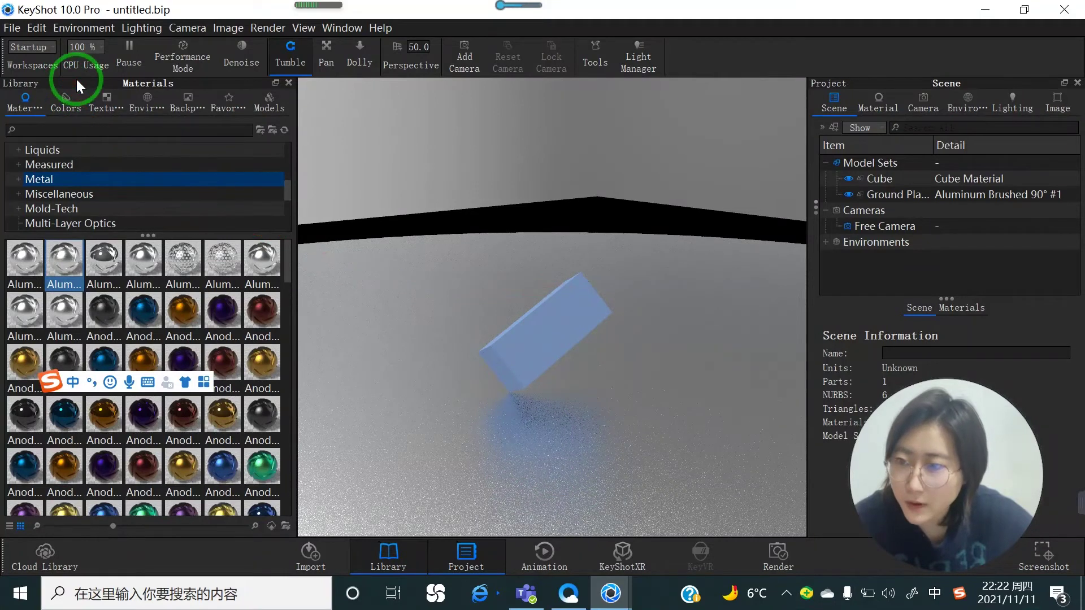
left_click(38, 32)
left_click_drag(72, 88, 94, 105)
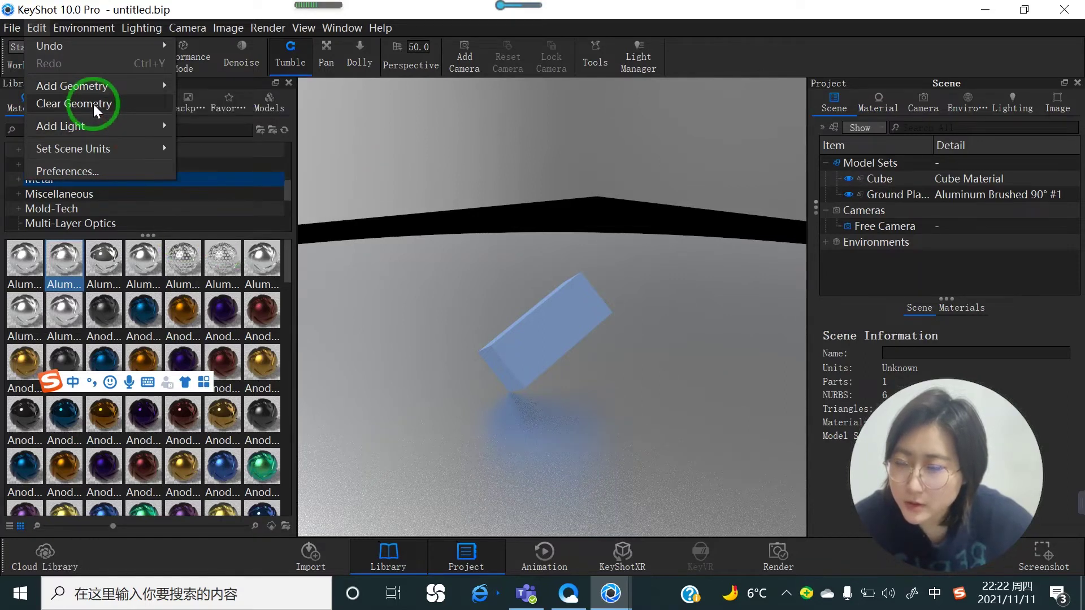
left_click_drag(94, 104, 94, 104)
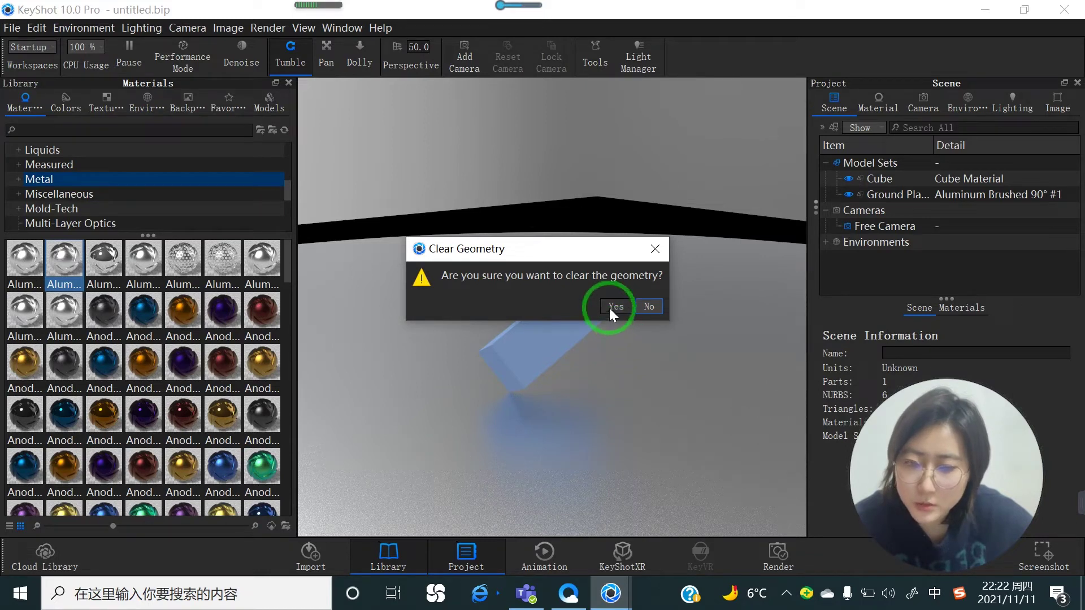
left_click(654, 305)
Open the Interface preferences and look through the available interface languages and themes
left_click(41, 30)
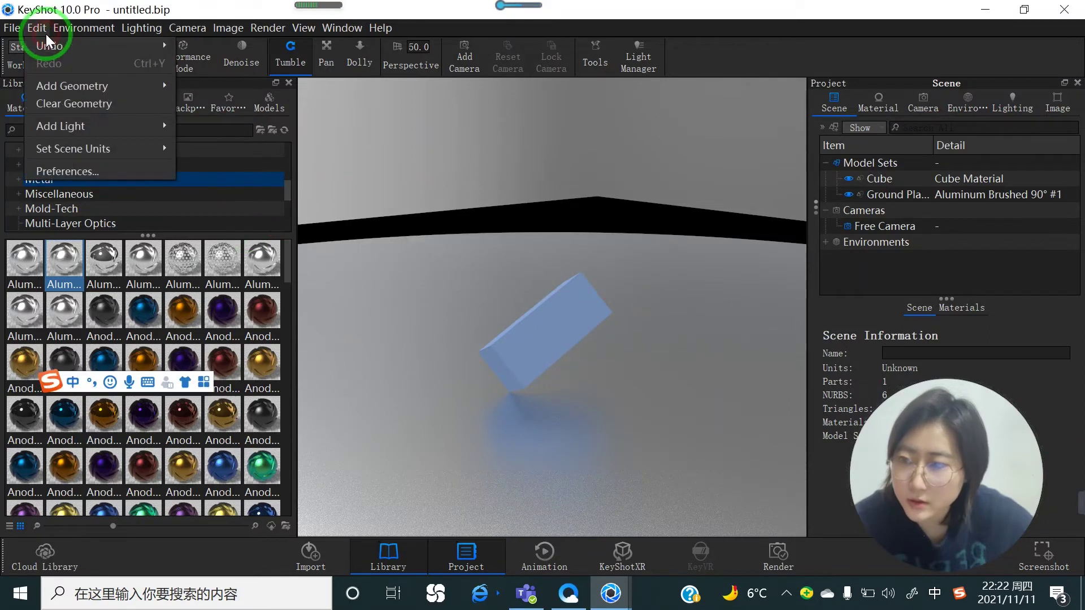
left_click(90, 172)
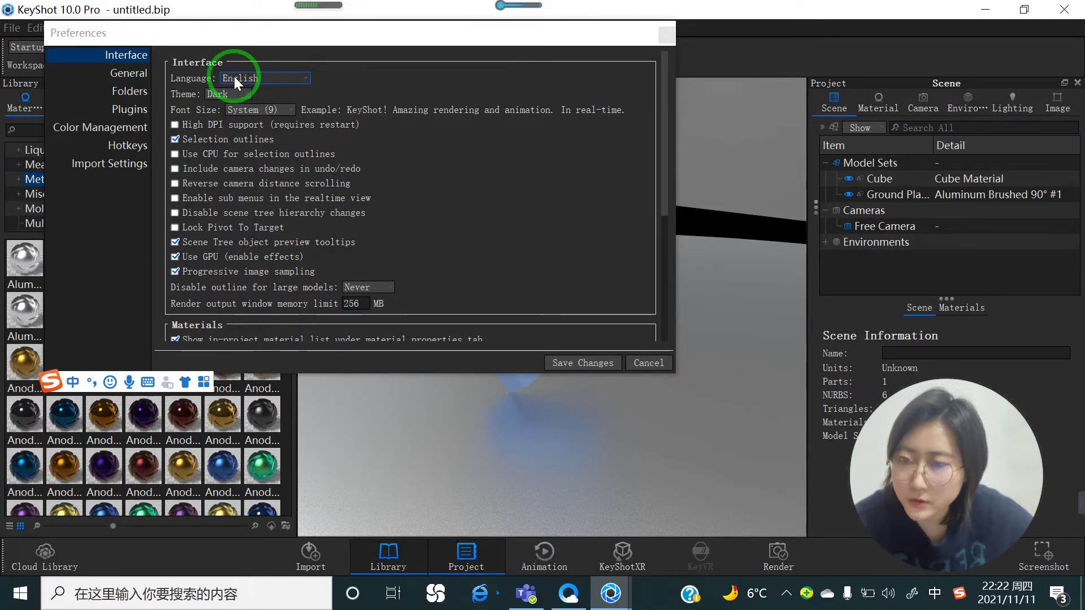
left_click(305, 75)
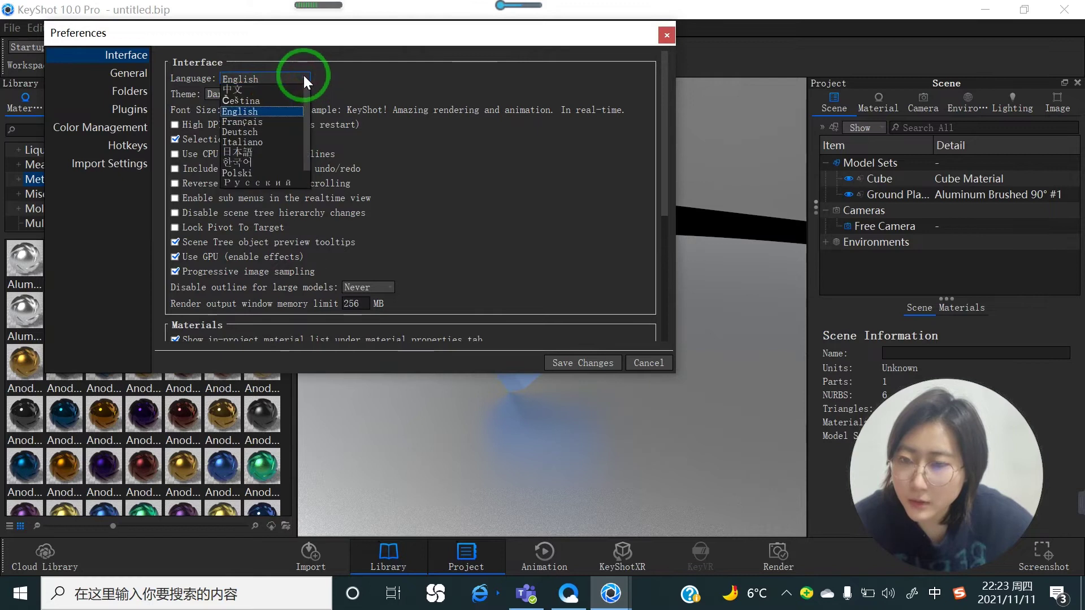
left_click(386, 185)
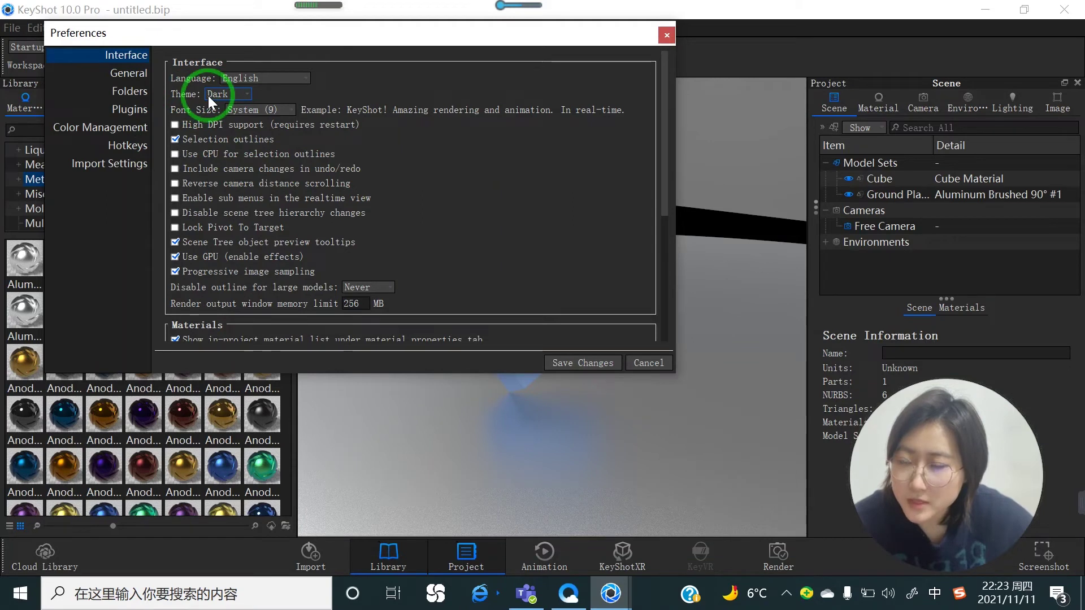
left_click(250, 94)
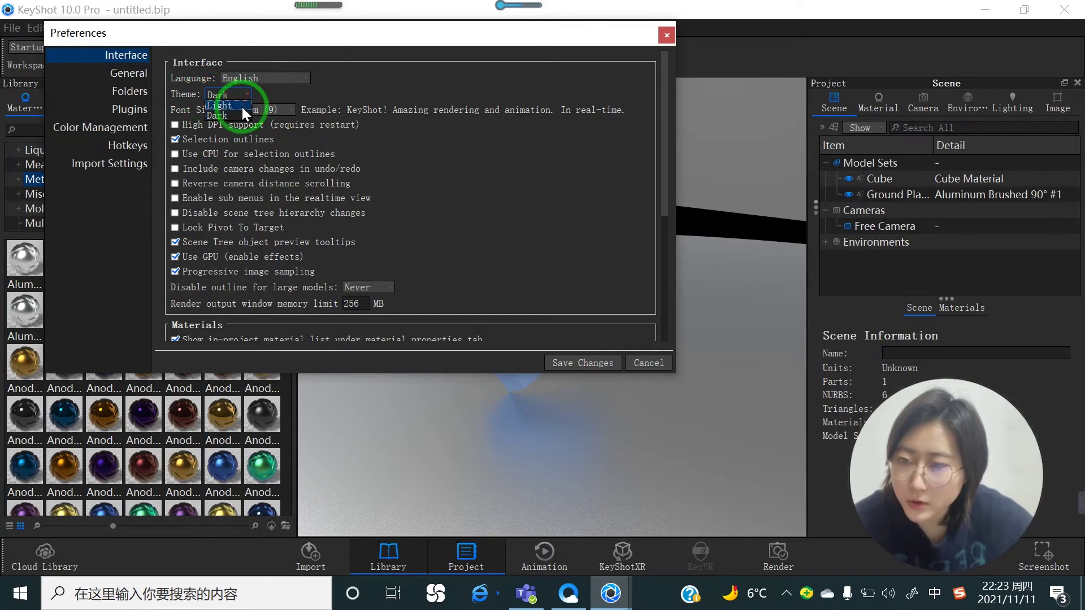
left_click(310, 94)
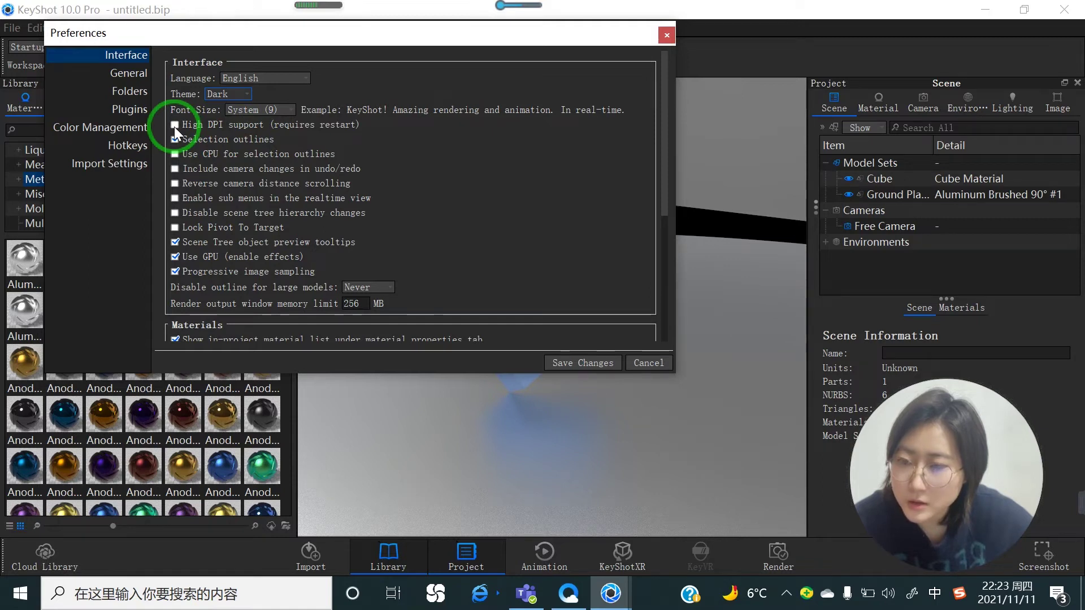
Review the remaining Interface preferences and the General preferences, then save and close the preferences
scroll(287, 235, "down", 1)
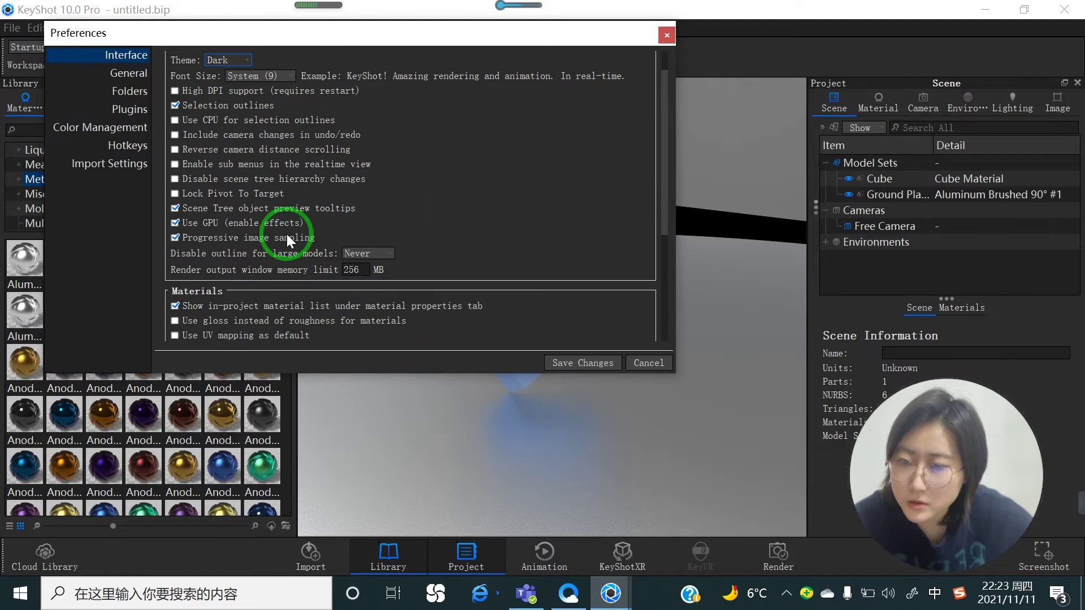
scroll(287, 233, "down", 4)
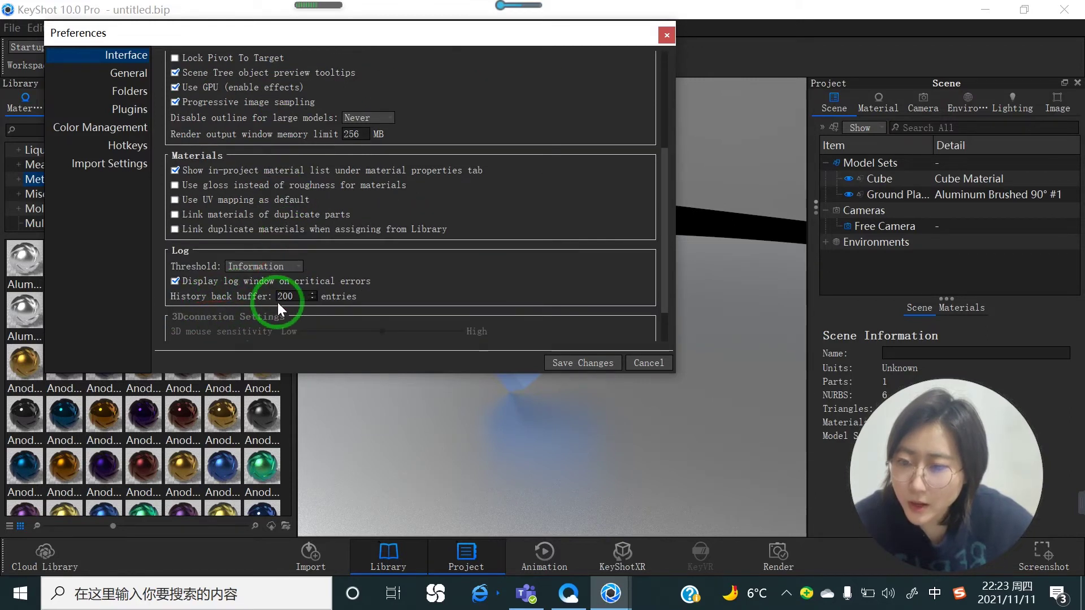
left_click(131, 80)
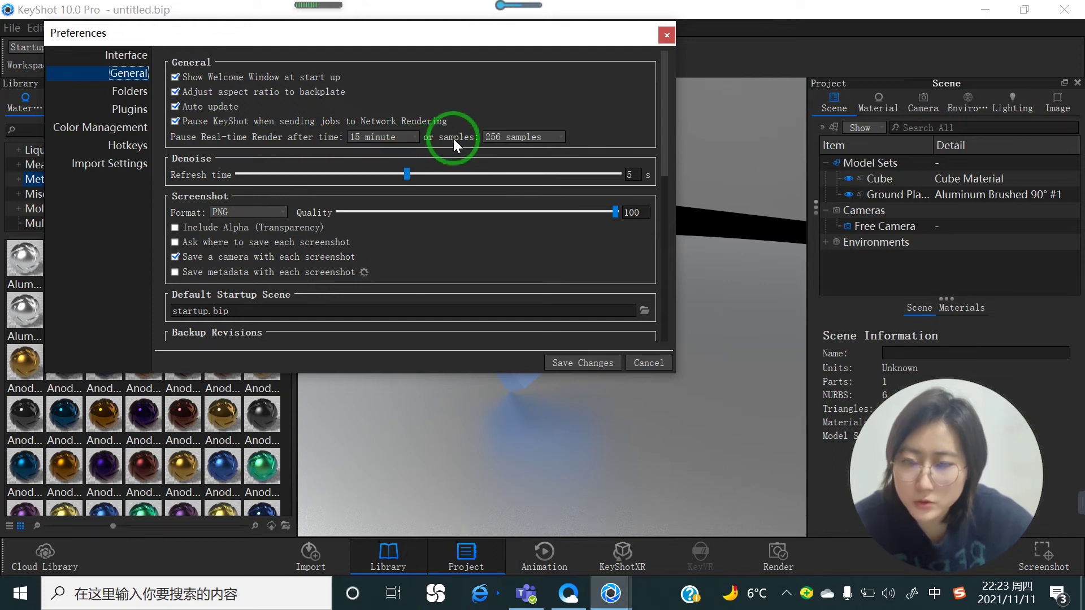
left_click(585, 364)
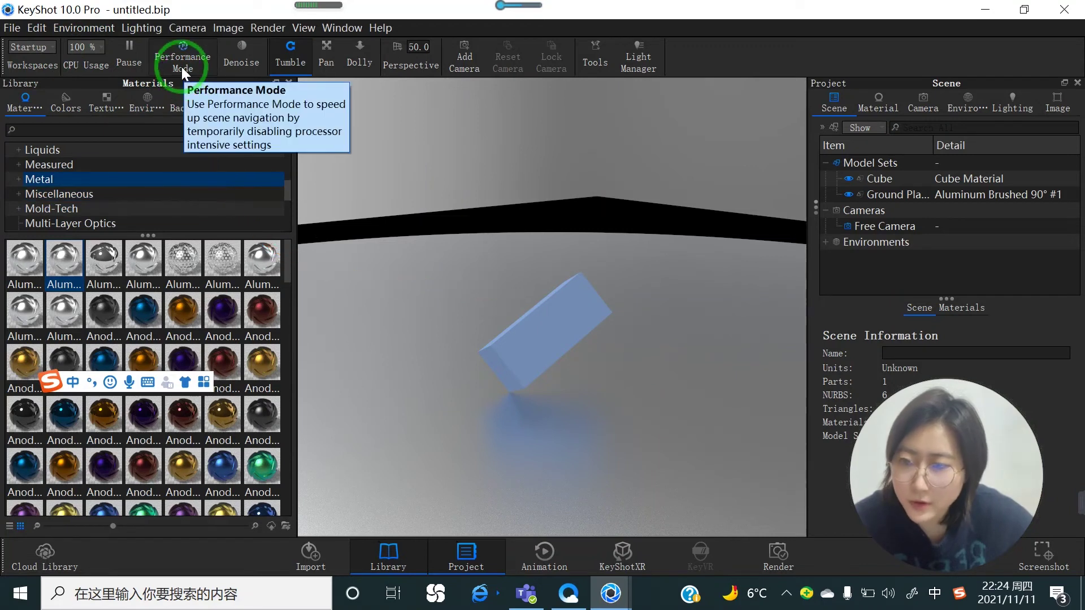
Turn on Performance Mode and apply the blue Anodized Titanium Rough material to the cube
left_click(181, 63)
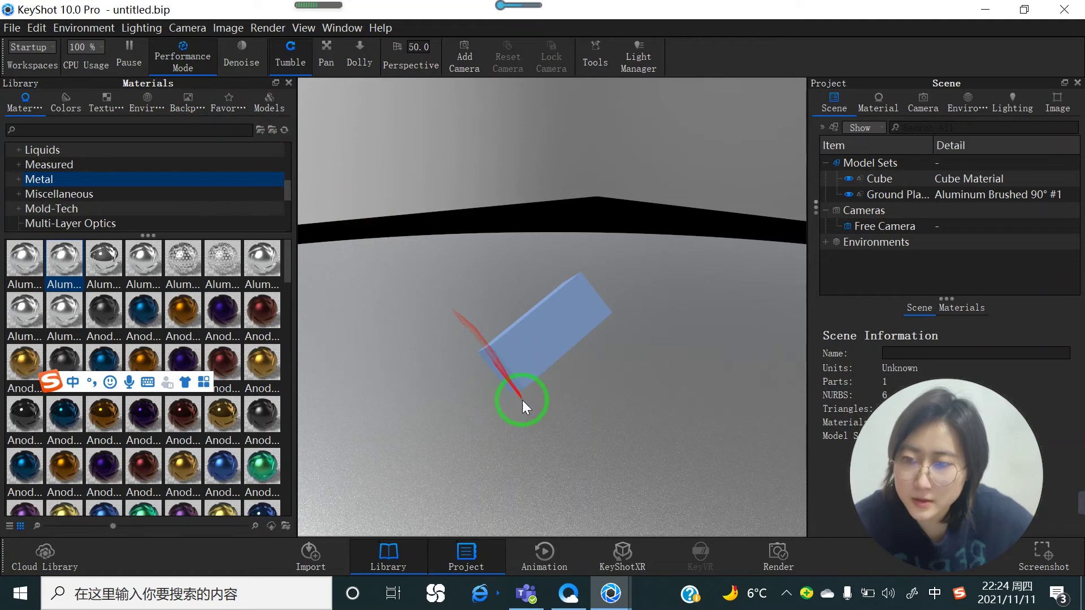
mouse_move(234, 479)
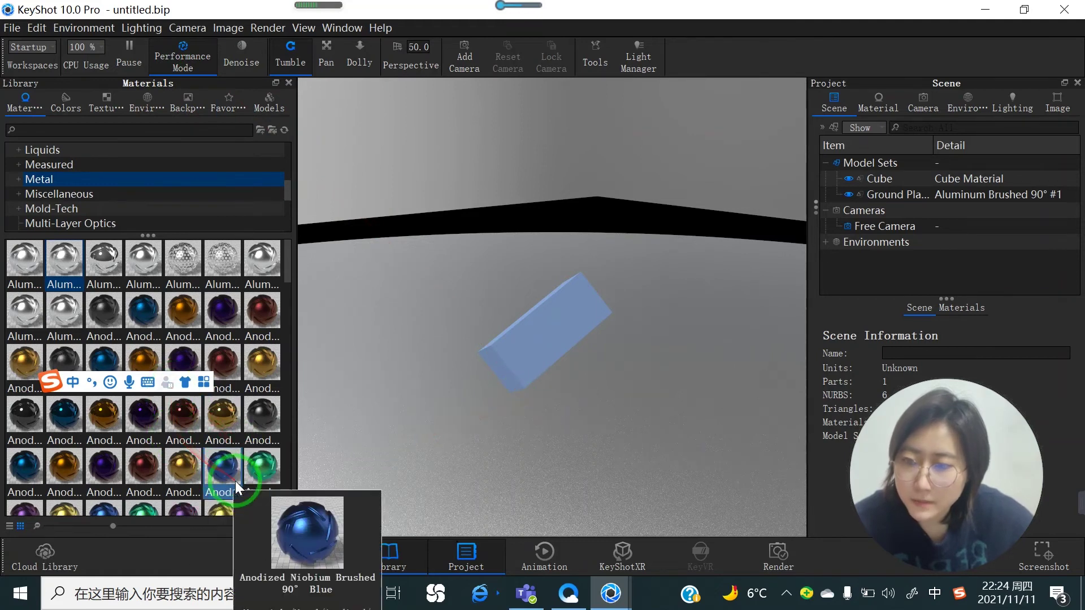
left_click_drag(221, 469, 184, 468)
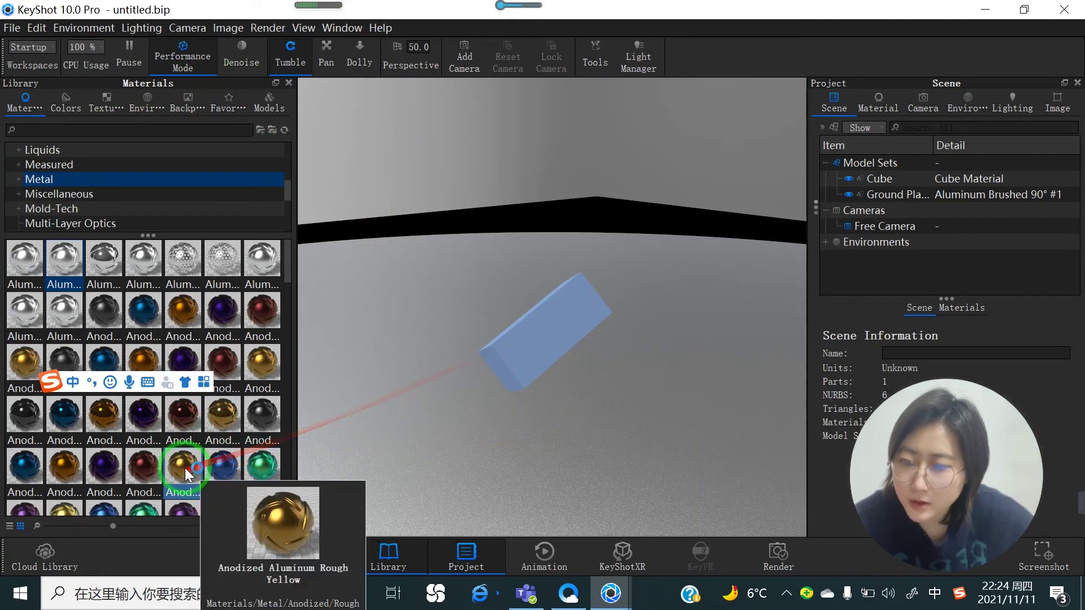
scroll(185, 468, "down", 3)
left_click_drag(26, 468, 490, 317)
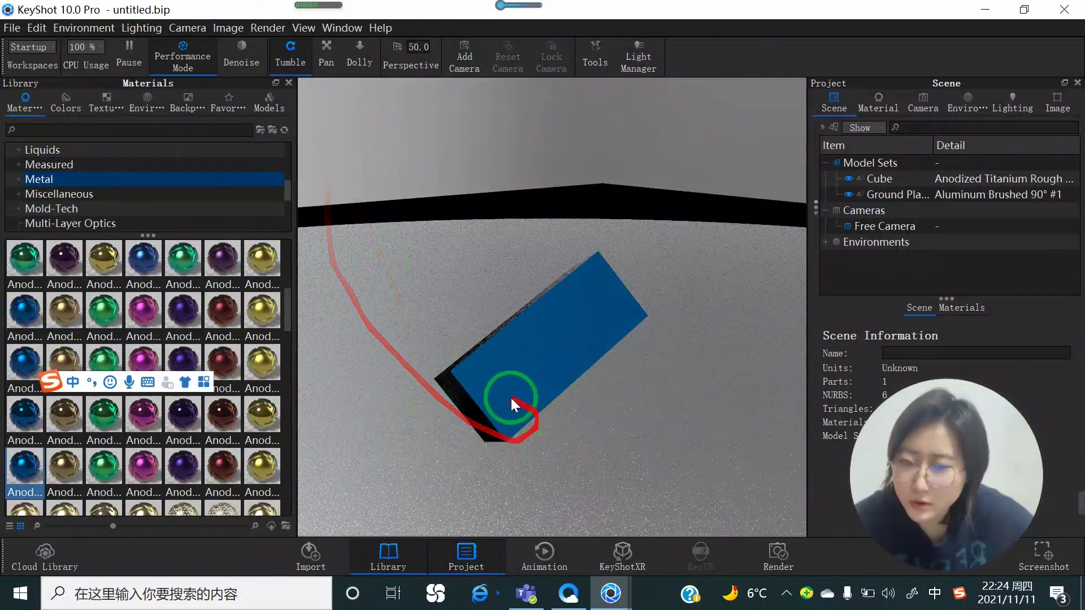
Turn on Denoise for the realtime view and tumble the camera around the cube
left_click(238, 66)
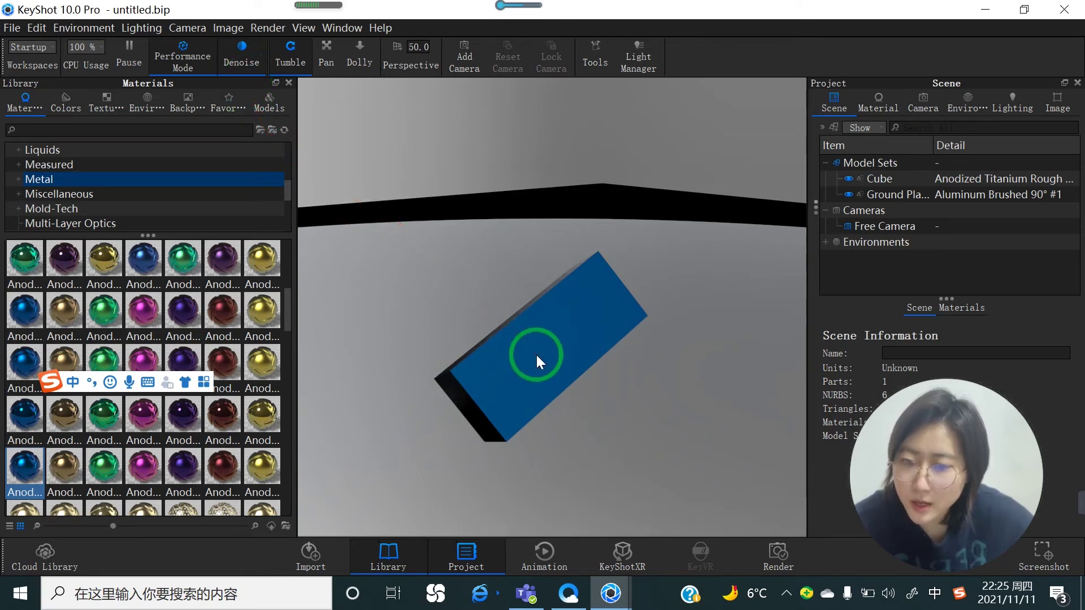
left_click(252, 71)
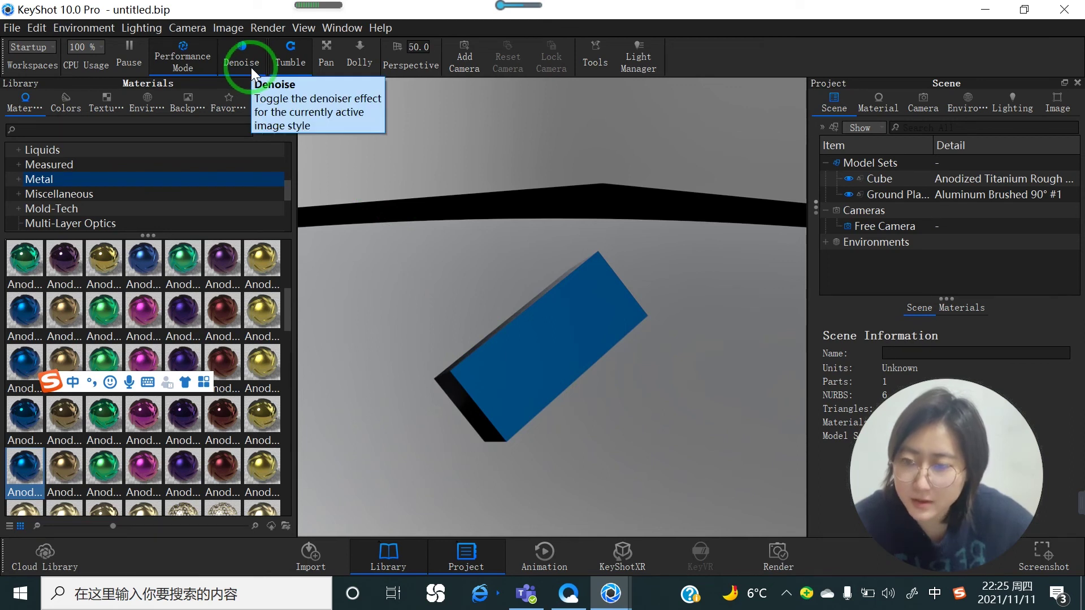
left_click(286, 65)
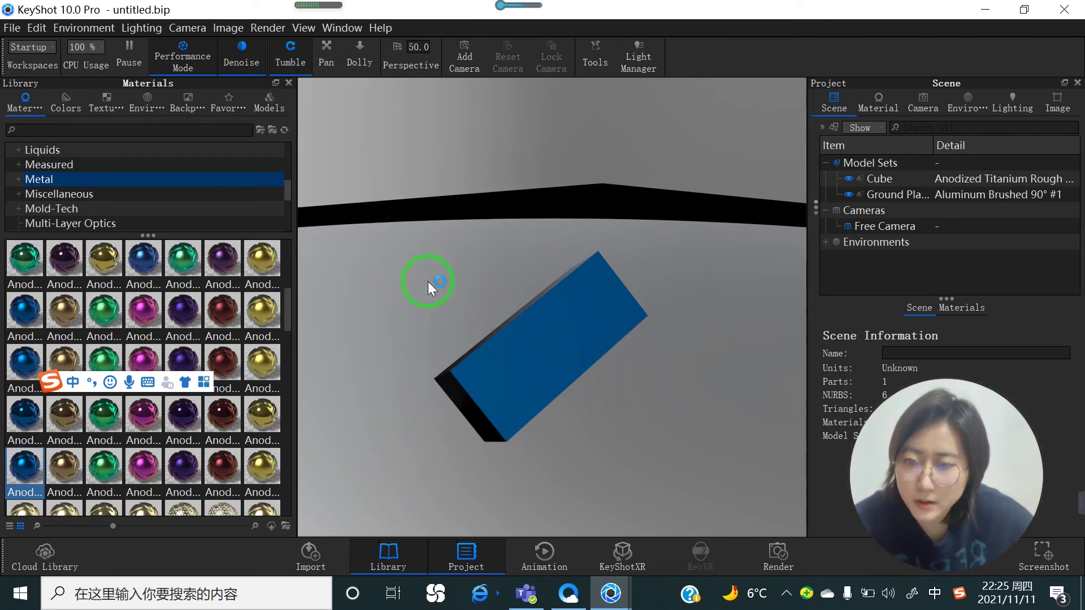
left_click_drag(430, 300, 339, 106)
Switch the camera navigation to Pan and shift the view of the cube slightly
left_click(326, 66)
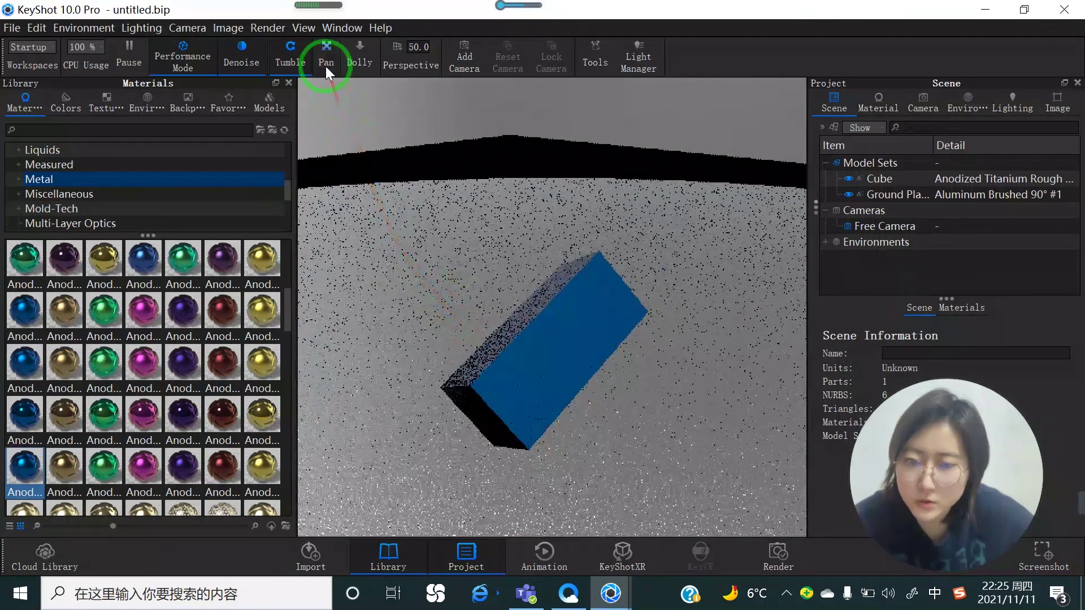
left_click(325, 65)
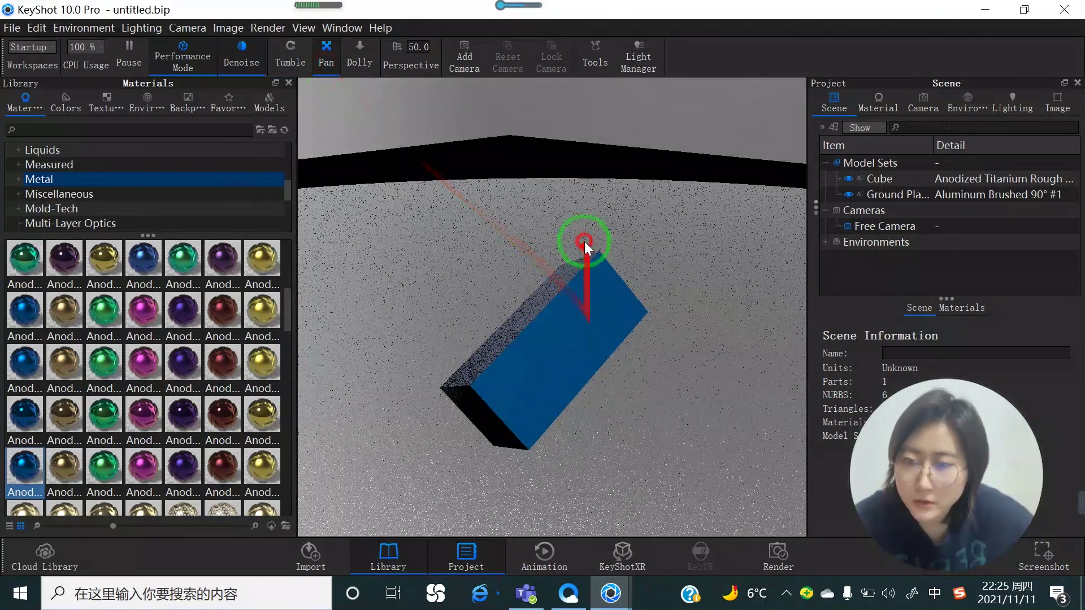
left_click_drag(445, 256, 571, 308)
Switch the camera navigation to Dolly and move the camera closer to and farther from the cube
left_click(361, 60)
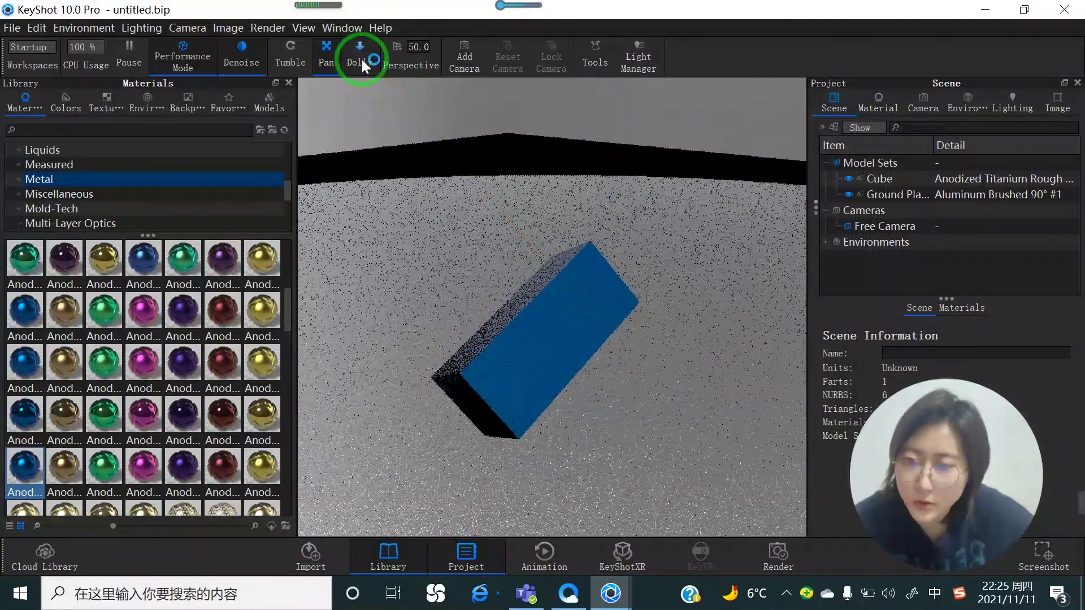
left_click(361, 60)
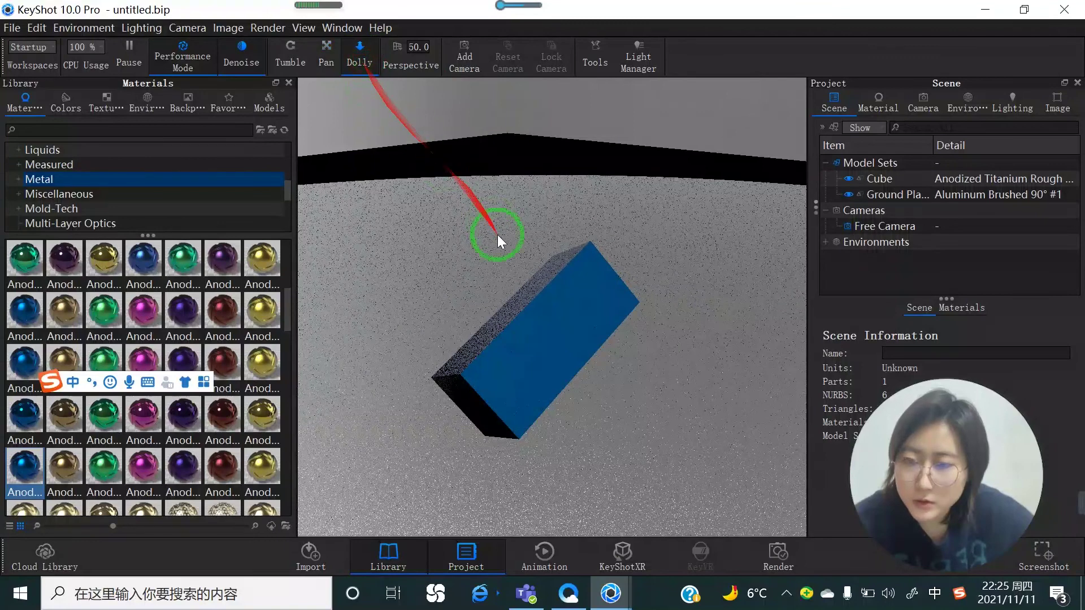
scroll(531, 309, "down", 6)
scroll(532, 309, "up", 3)
scroll(531, 310, "up", 2)
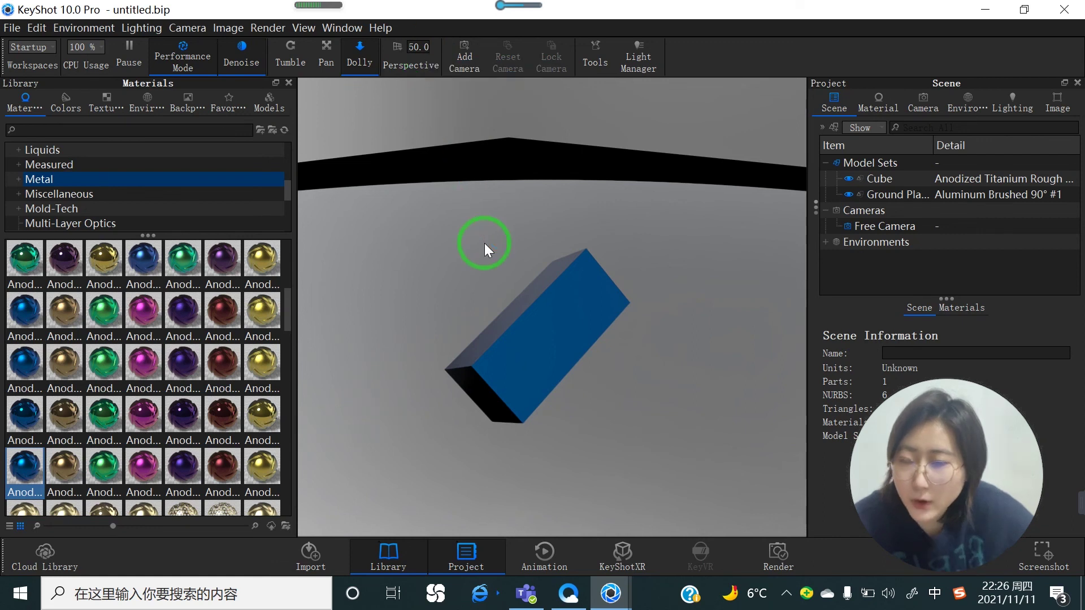
scroll(587, 326, "up", 3)
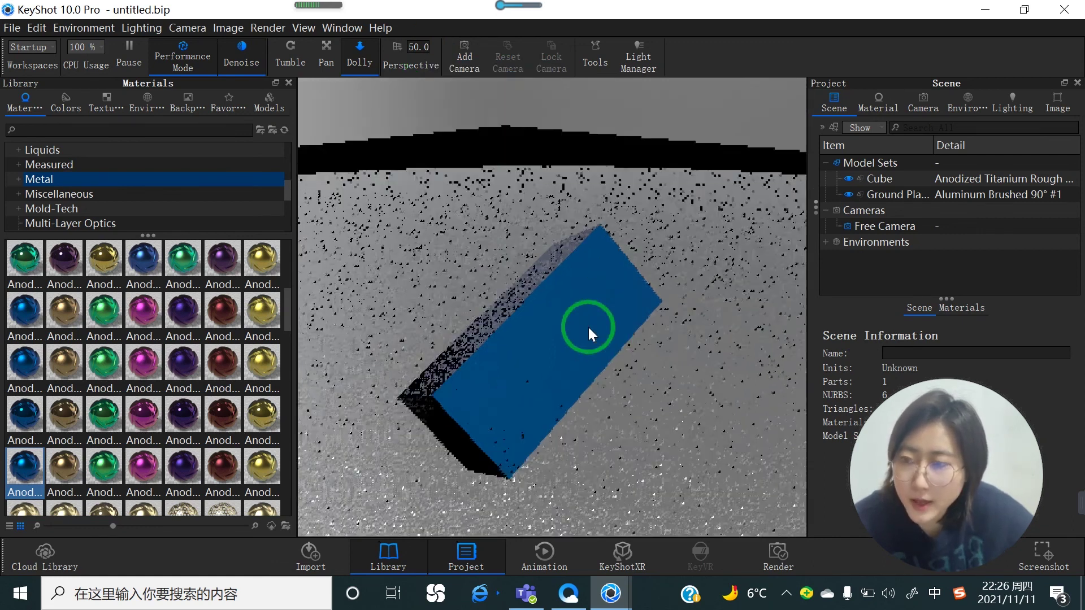
scroll(587, 326, "down", 5)
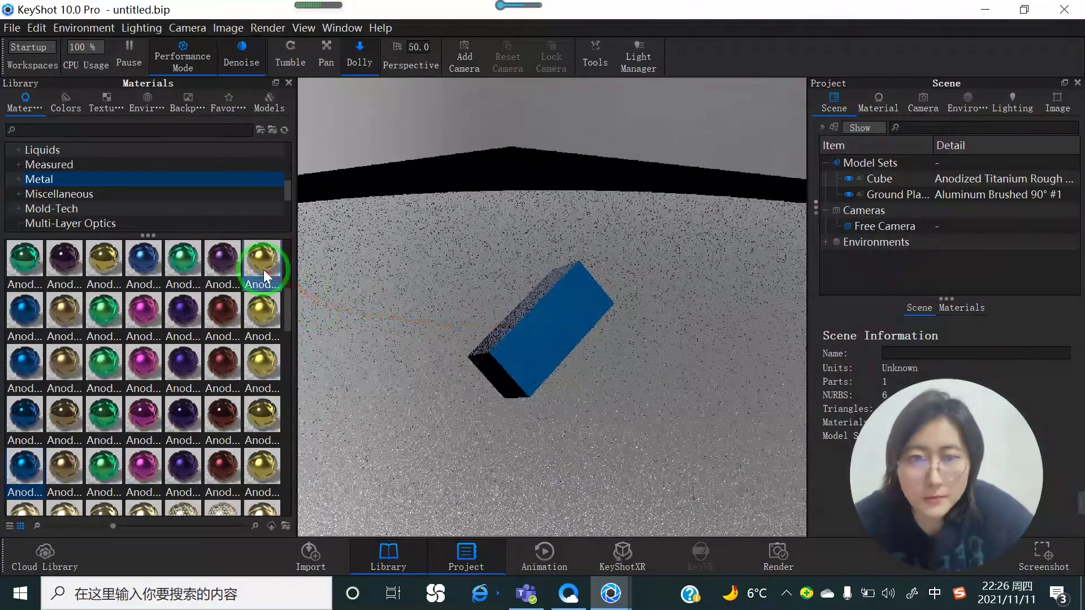